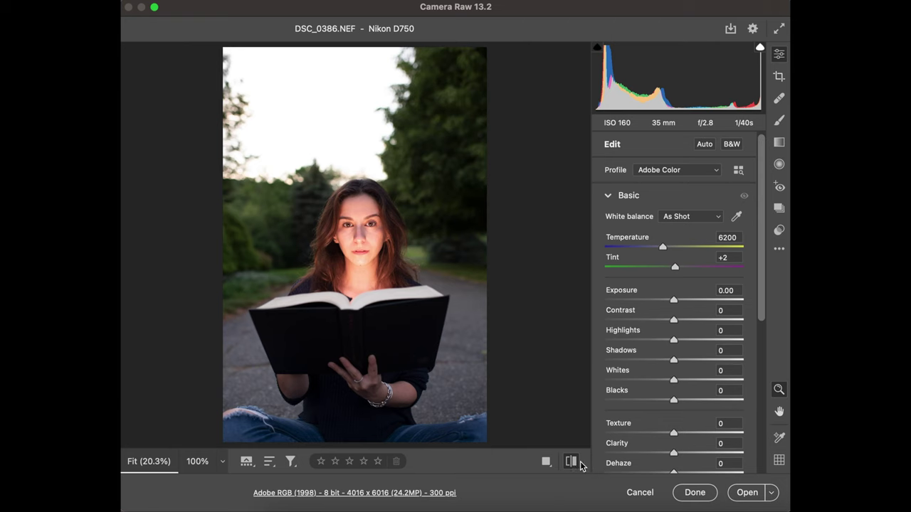
# Step: Try exposure and temperature changes, reset temperature, set Contrast to 0, and keep Shadows at +66
pyautogui.click(574, 463)
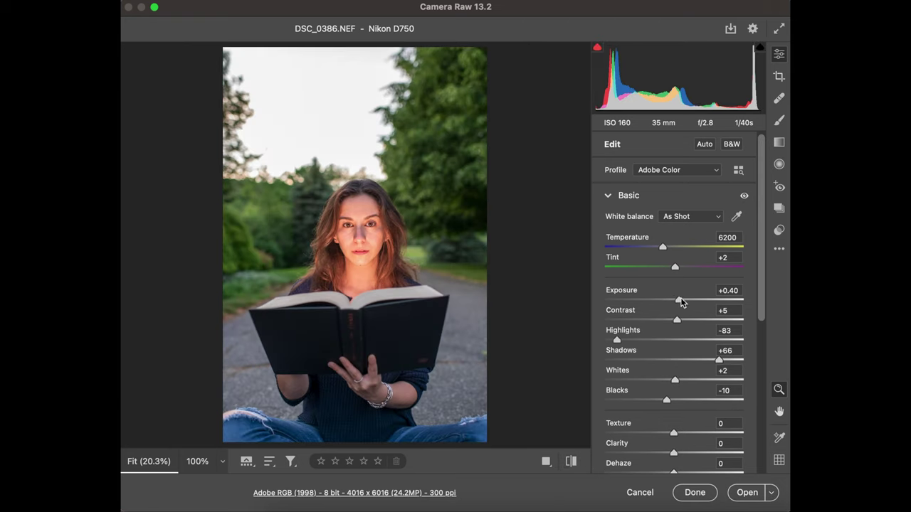
pyautogui.moveTo(680, 302)
pyautogui.mouseDown()
pyautogui.moveTo(655, 298)
pyautogui.moveTo(679, 299)
pyautogui.mouseUp()
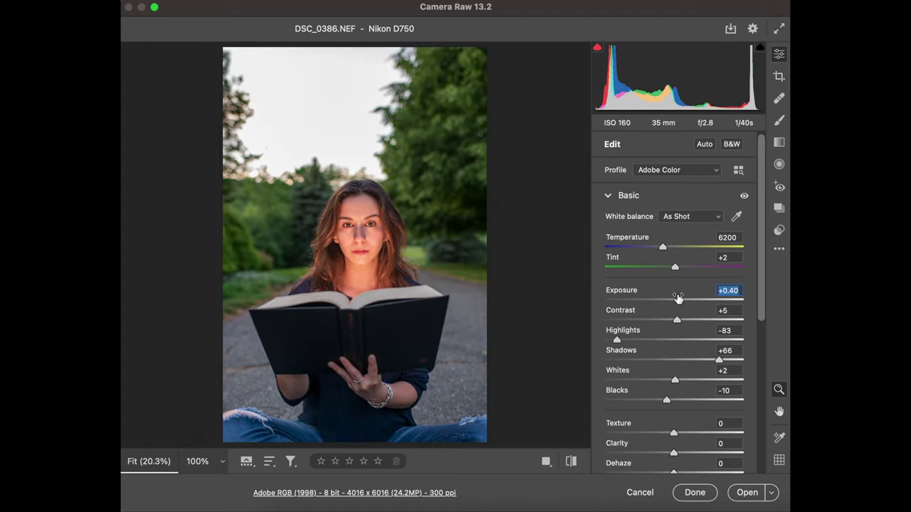
pyautogui.moveTo(662, 250); pyautogui.dragTo(655, 248)
pyautogui.doubleClick(656, 248)
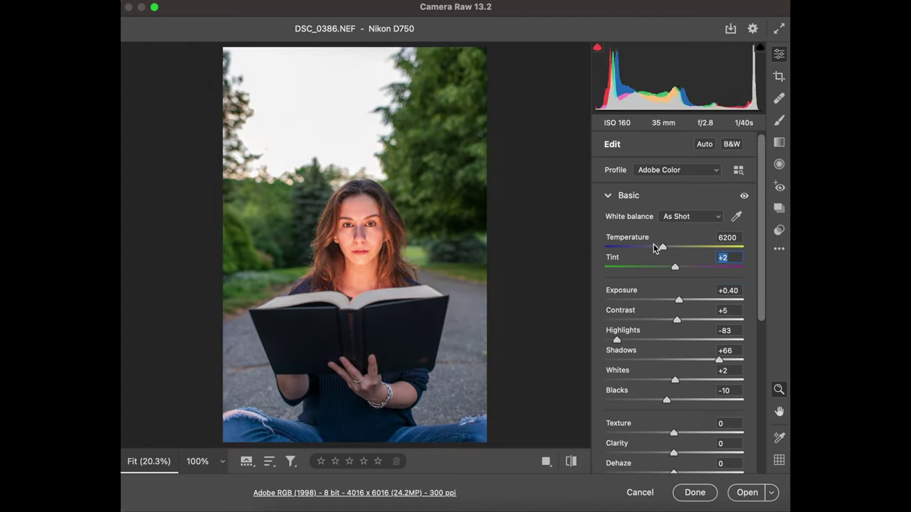
pyautogui.scroll(-1, 680, 290)
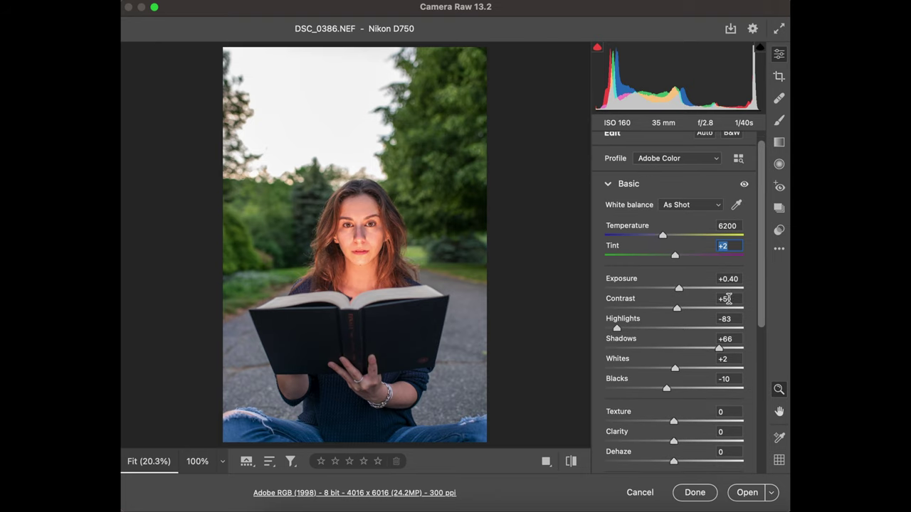
pyautogui.click(728, 299)
pyautogui.write('0')
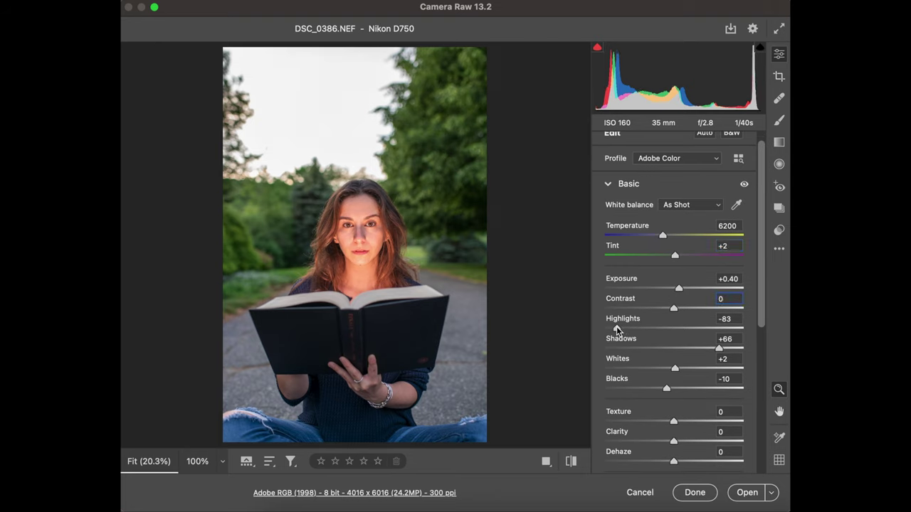
pyautogui.press('Tab')
pyautogui.moveTo(723, 352)
pyautogui.mouseDown()
pyautogui.moveTo(731, 350)
pyautogui.moveTo(721, 349)
pyautogui.mouseUp()
pyautogui.moveTo(677, 370); pyautogui.dragTo(667, 389)
pyautogui.scroll(-10, 686, 399)
# Step: Set Vibrance and Saturation to 0, compare with defaults, and open the edited DSC_0386.NEF in Photoshop
pyautogui.click(731, 235)
pyautogui.write('0')
pyautogui.click(726, 252)
pyautogui.write('0')
pyautogui.scroll(-1, 645, 363)
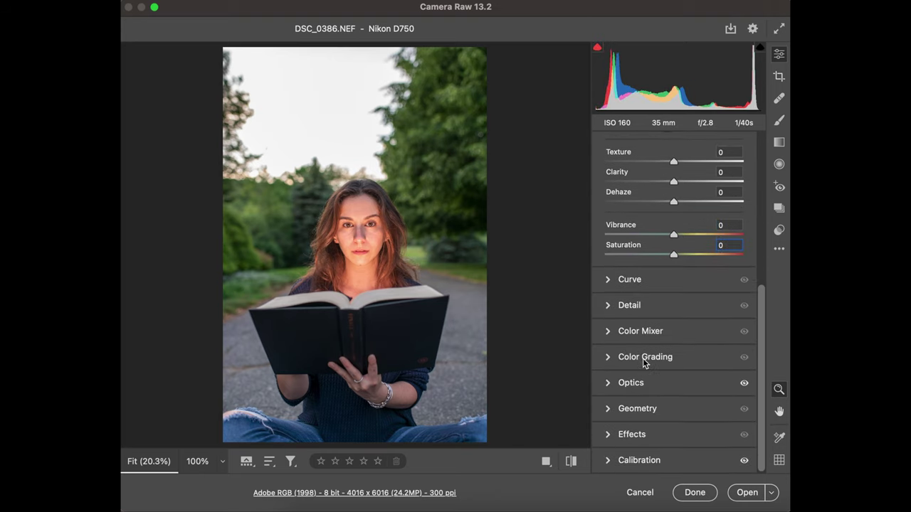
pyautogui.scroll(5, 645, 363)
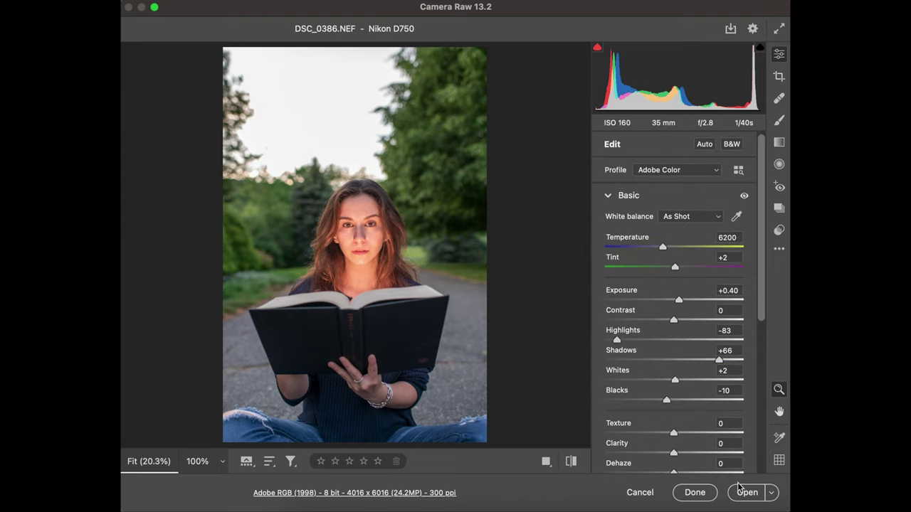
pyautogui.click(571, 462)
pyautogui.click(571, 461)
pyautogui.click(753, 498)
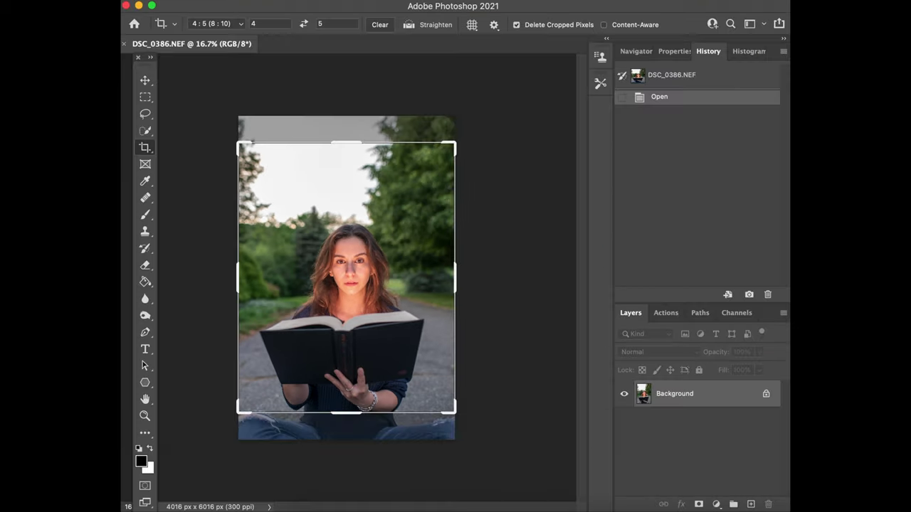
# Step: Run the Frequency Separation action from the Actions panel on the photo
pyautogui.click(144, 80)
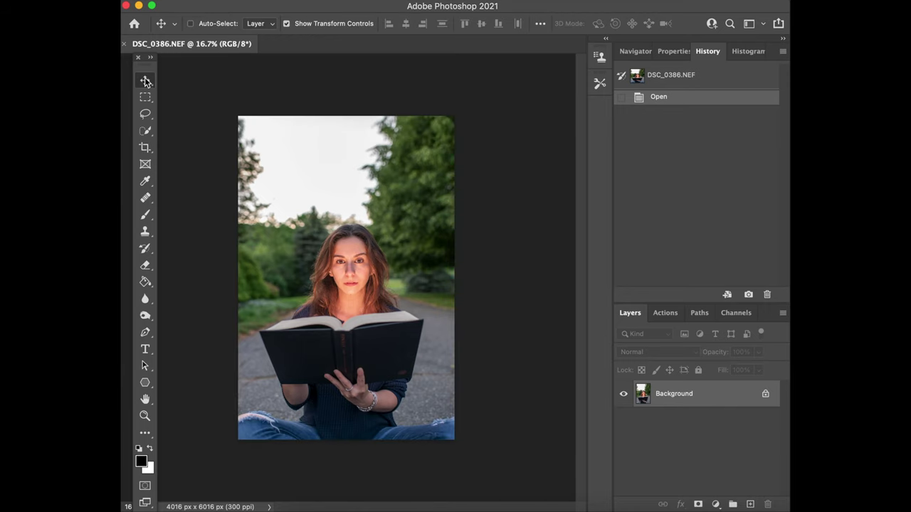
pyautogui.moveTo(145, 60); pyautogui.dragTo(140, 61)
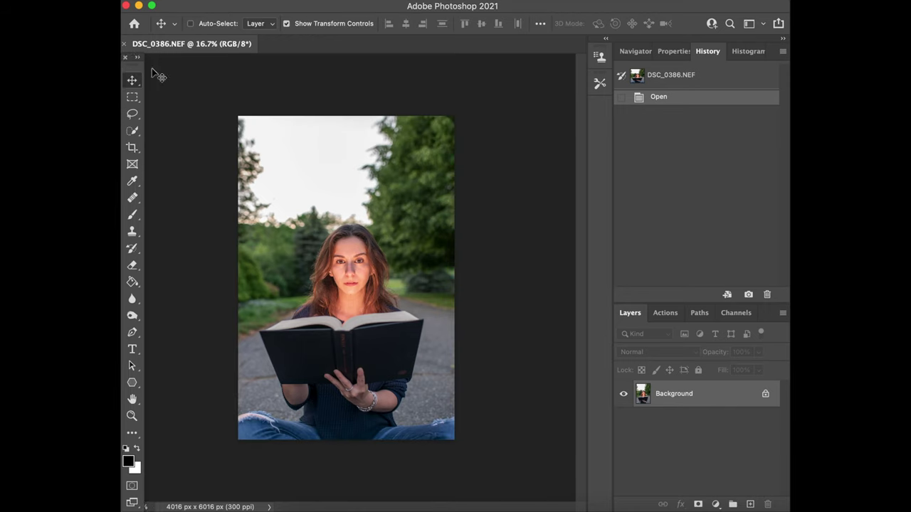
pyautogui.click(666, 313)
pyautogui.scroll(-1, 700, 423)
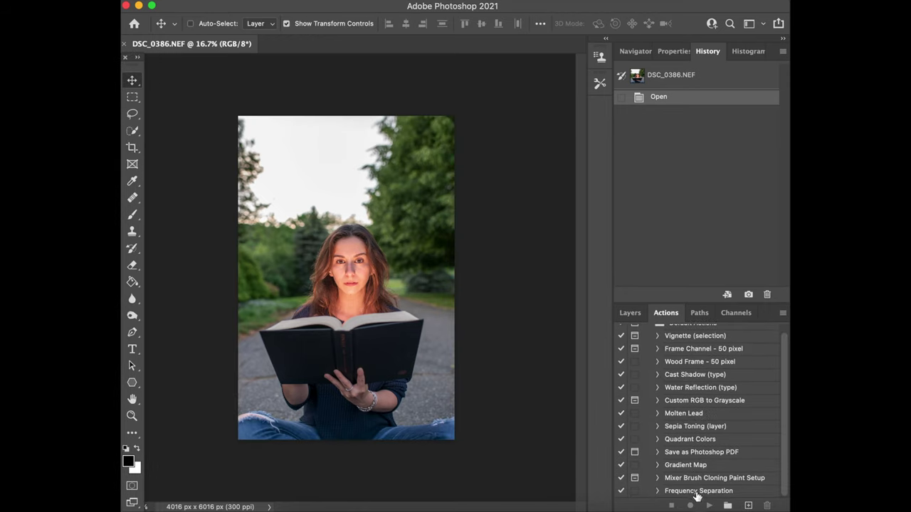
pyautogui.click(697, 492)
pyautogui.click(709, 505)
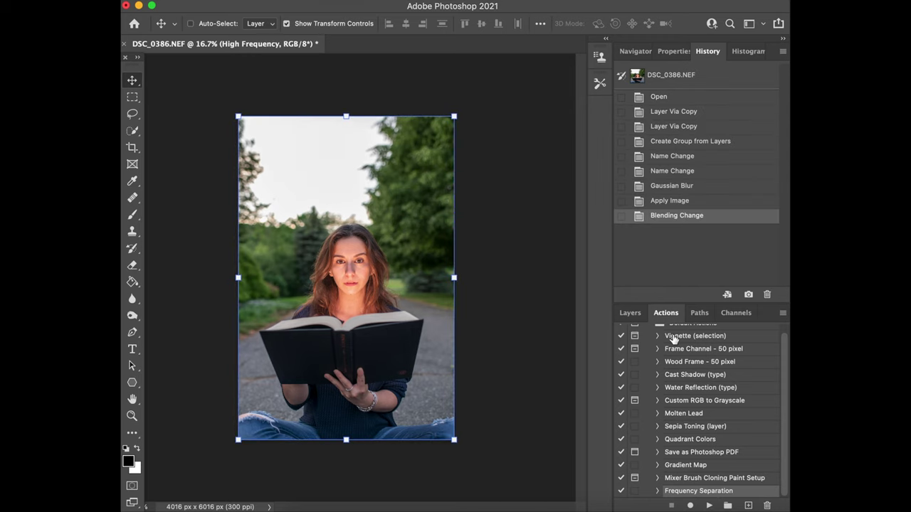
# Step: Duplicate the High and Low Frequency layers and hide both high-frequency layers
pyautogui.click(635, 321)
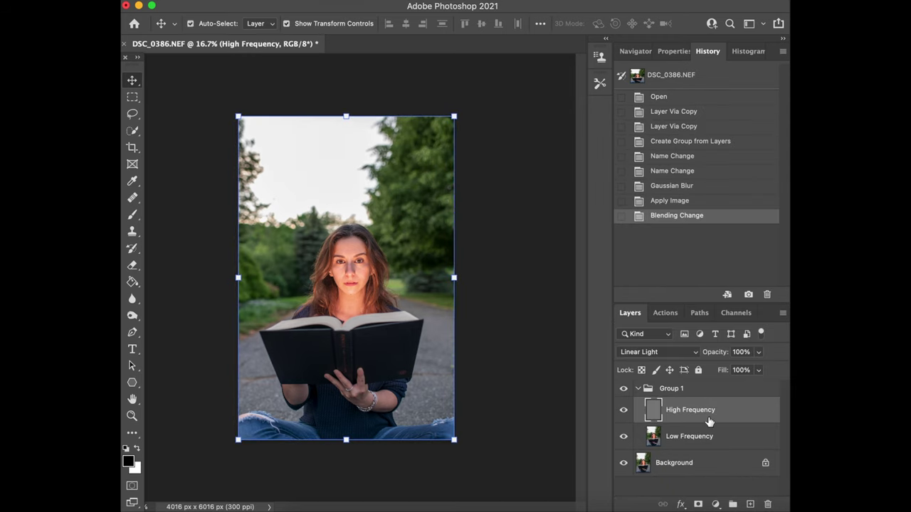
pyautogui.press('super+j')
pyautogui.click(688, 464)
pyautogui.press('super+j')
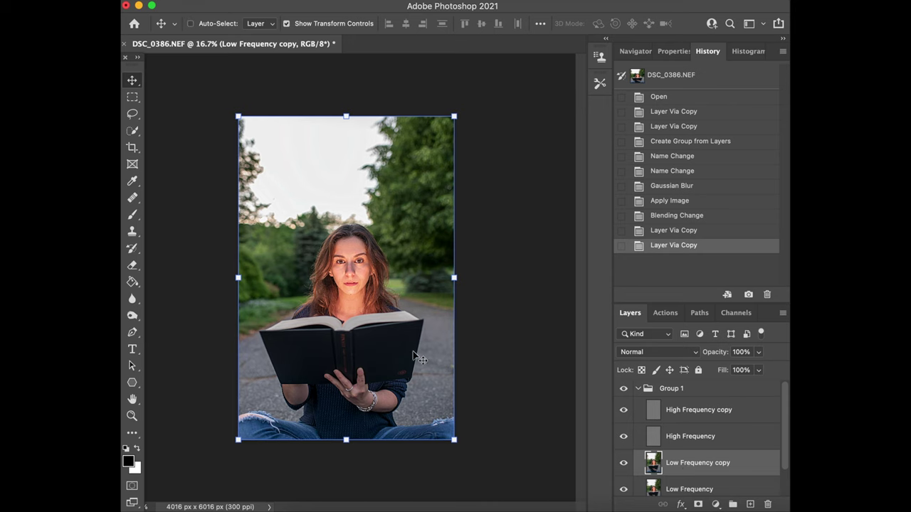
pyautogui.scroll(4, 331, 313)
pyautogui.click(623, 410)
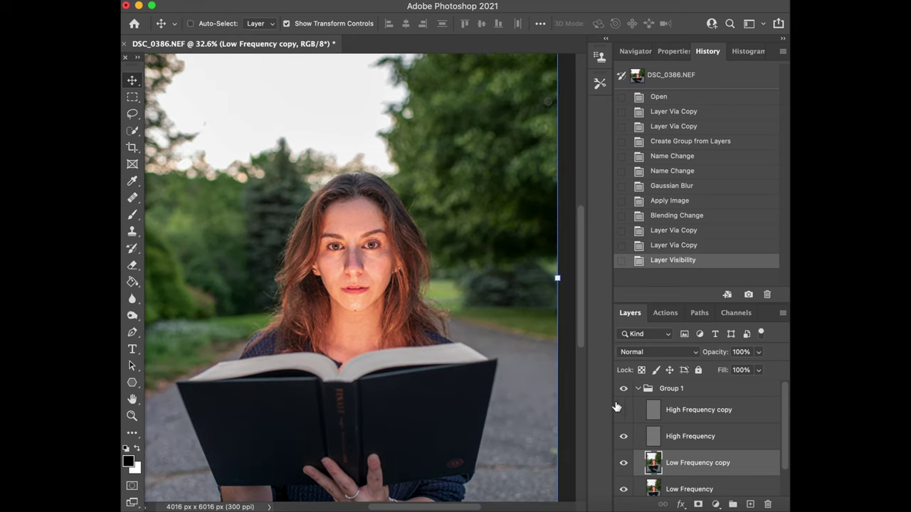
pyautogui.scroll(5, 471, 375)
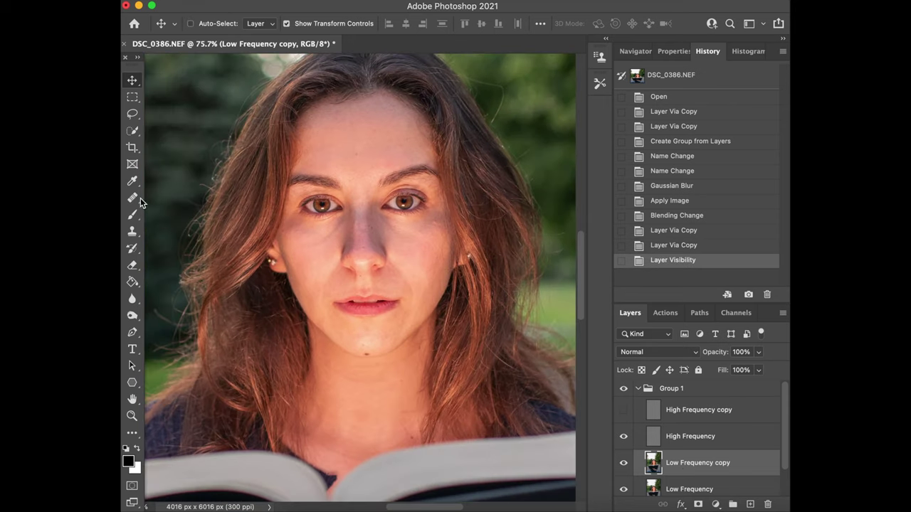
pyautogui.click(133, 199)
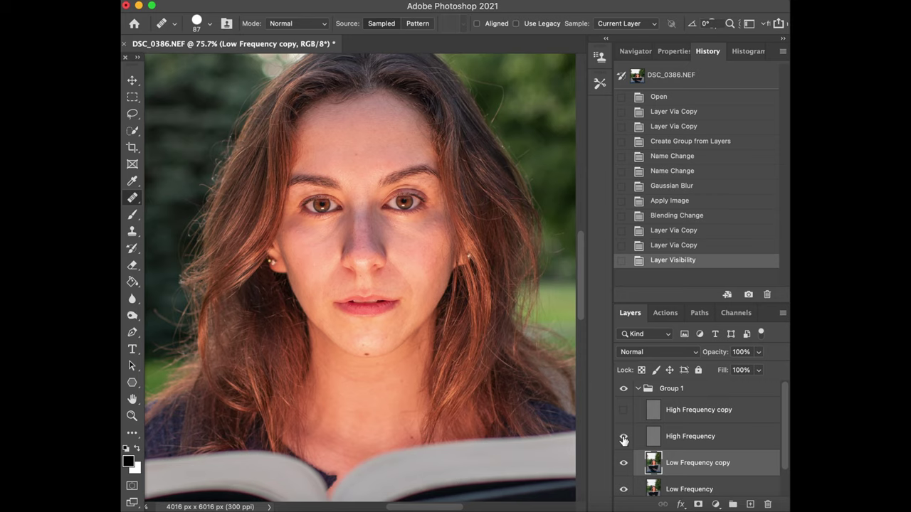
pyautogui.click(623, 439)
# Step: Heal the uneven skin tone across the forehead on the Low Frequency copy layer
pyautogui.scroll(2, 363, 321)
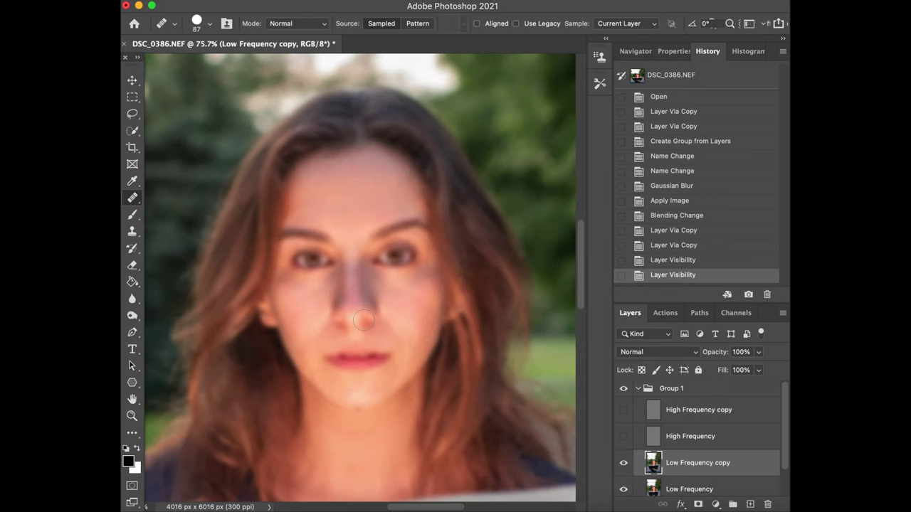
pyautogui.click(351, 218)
pyautogui.click(343, 223)
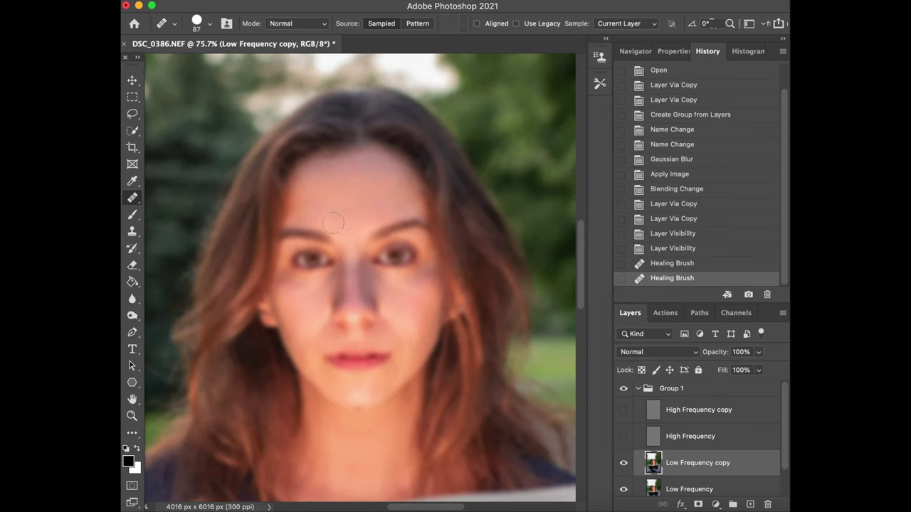
pyautogui.click(339, 220)
pyautogui.click(336, 213)
pyautogui.click(346, 207)
pyautogui.click(348, 206)
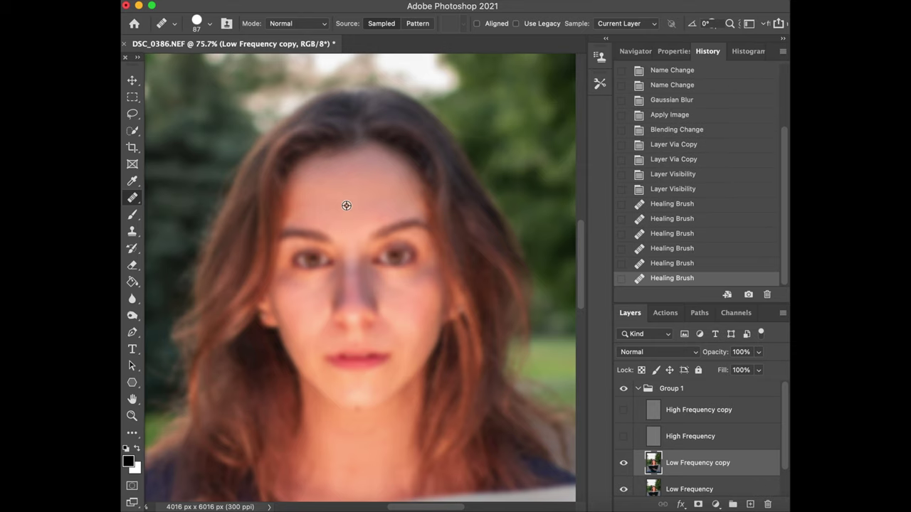
pyautogui.click(354, 198)
pyautogui.click(360, 197)
pyautogui.click(348, 189)
pyautogui.click(366, 204)
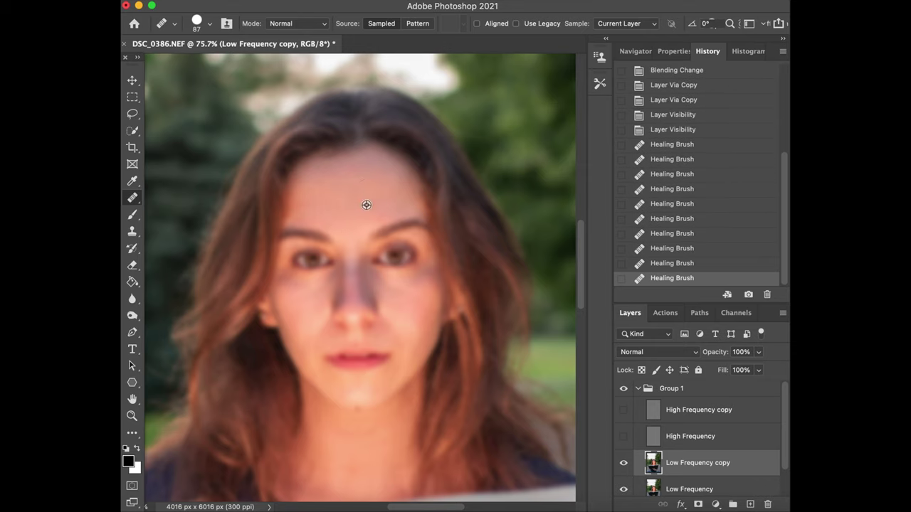
pyautogui.click(363, 210)
pyautogui.click(362, 214)
pyautogui.click(359, 215)
pyautogui.click(358, 217)
pyautogui.press('super+z')
pyautogui.click(358, 219)
pyautogui.scroll(3, 358, 219)
# Step: Shrink the Healing Brush to 68 px and even out the cheek's skin tone
pyautogui.click(196, 23)
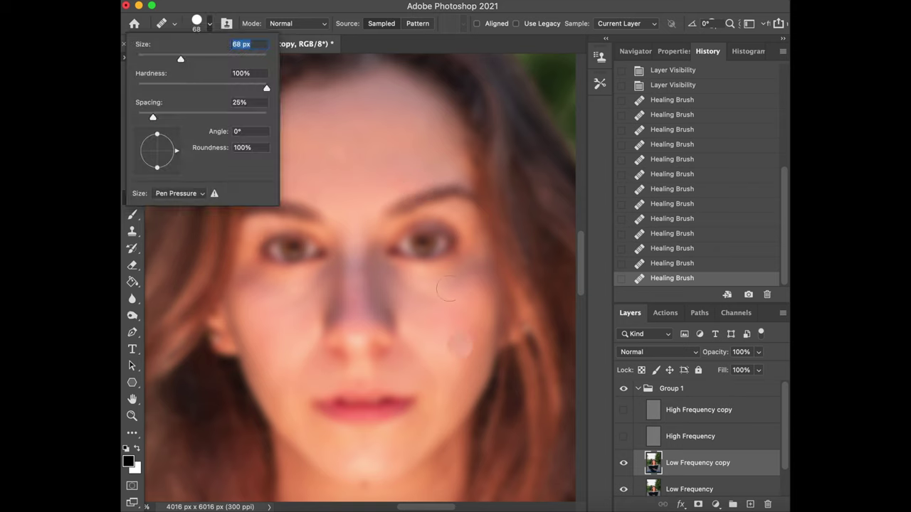
pyautogui.press('Return')
pyautogui.click(417, 283)
pyautogui.click(435, 346)
pyautogui.click(454, 370)
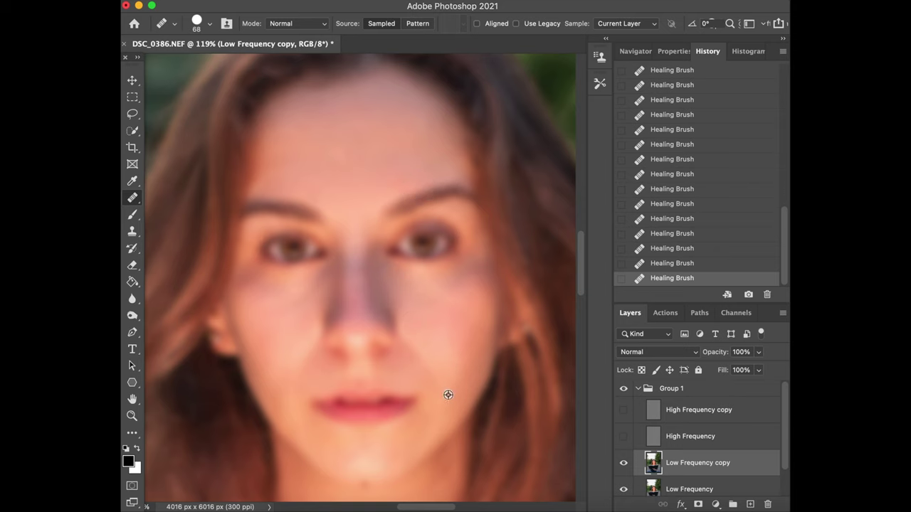
pyautogui.moveTo(623, 436)
pyautogui.mouseDown()
pyautogui.moveTo(624, 410)
pyautogui.moveTo(624, 437)
pyautogui.mouseUp()
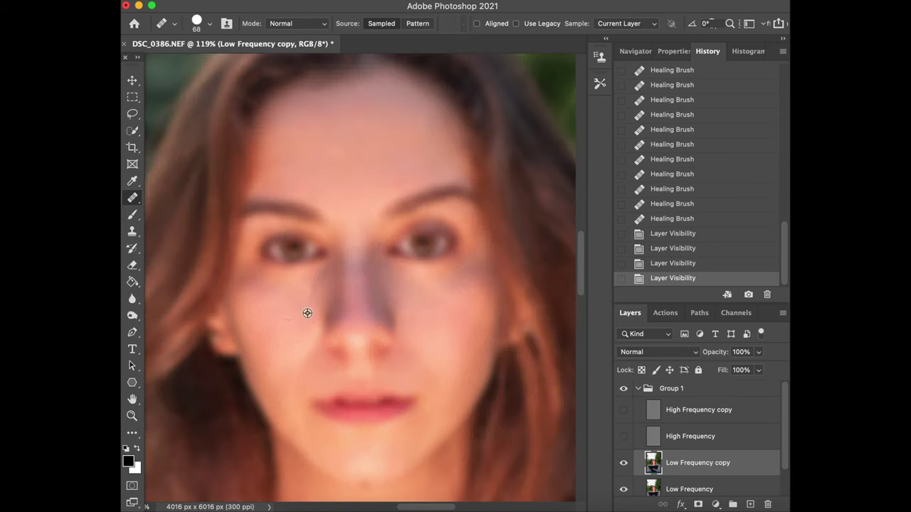
# Step: Smooth the tone down the left cheek, then reduce the brush size to 38 px
pyautogui.click(306, 313)
pyautogui.click(305, 308)
pyautogui.click(302, 302)
pyautogui.click(301, 296)
pyautogui.click(299, 291)
pyautogui.click(298, 288)
pyautogui.click(297, 295)
pyautogui.click(296, 304)
pyautogui.click(295, 313)
pyautogui.click(295, 319)
pyautogui.click(296, 324)
pyautogui.click(297, 328)
pyautogui.click(299, 334)
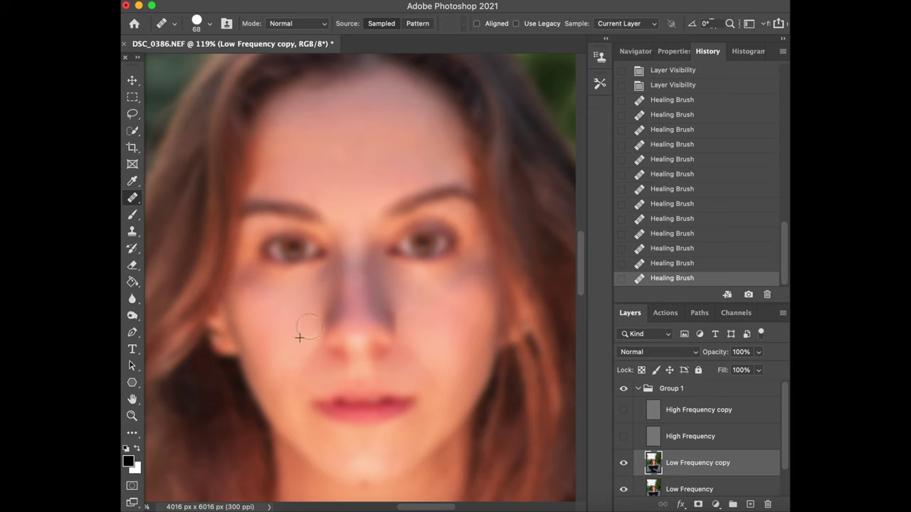
pyautogui.click(314, 356)
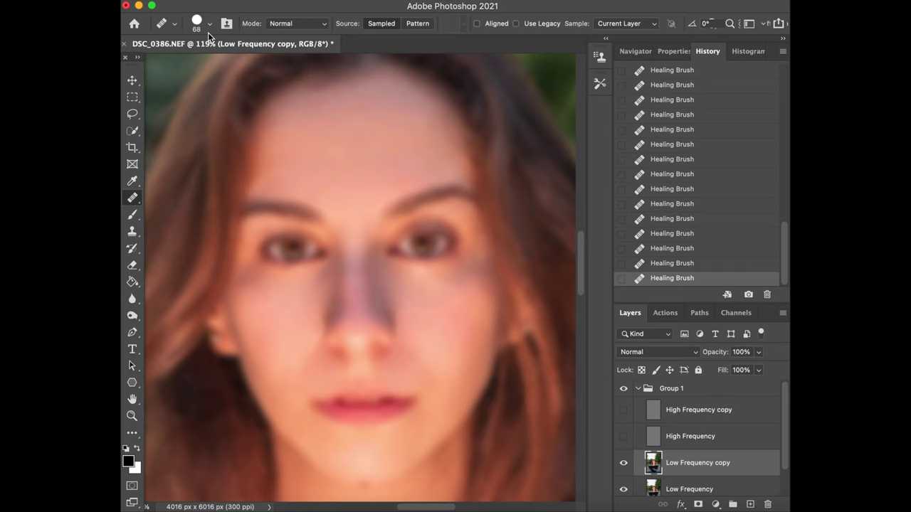
pyautogui.click(209, 23)
pyautogui.moveTo(146, 51); pyautogui.dragTo(141, 50)
# Step: Show the High Frequency layer and clone out blemishes under the eye, mouth and chin with a ~22 px brush
pyautogui.press('Return')
pyautogui.click(623, 436)
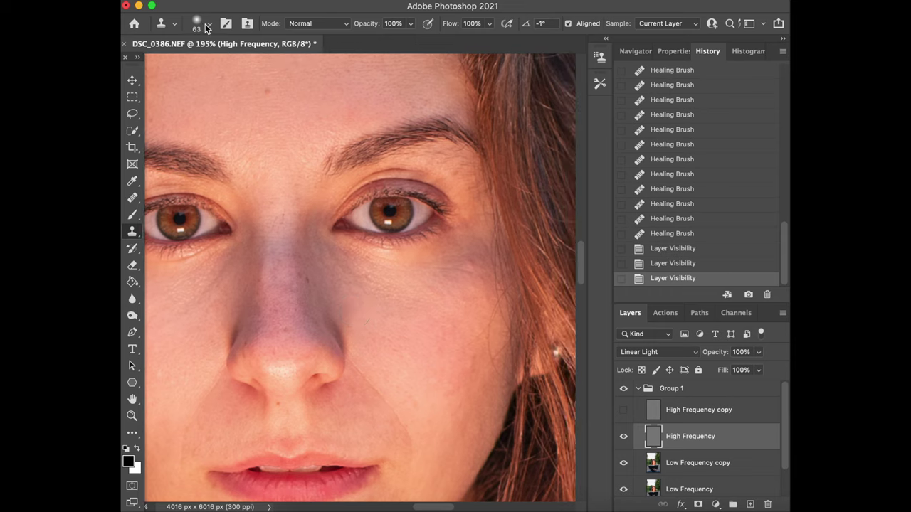
pyautogui.click(210, 24)
pyautogui.moveTo(206, 61); pyautogui.dragTo(198, 65)
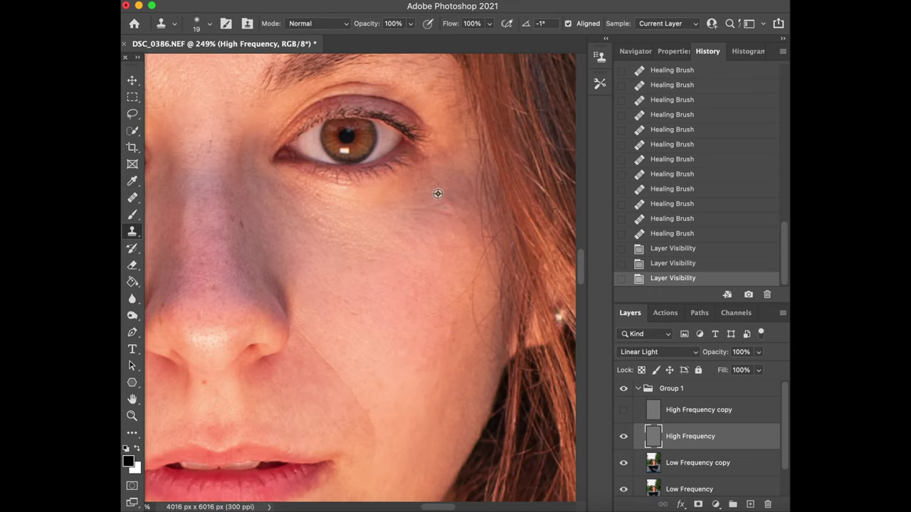
pyautogui.click(469, 348)
pyautogui.click(401, 331)
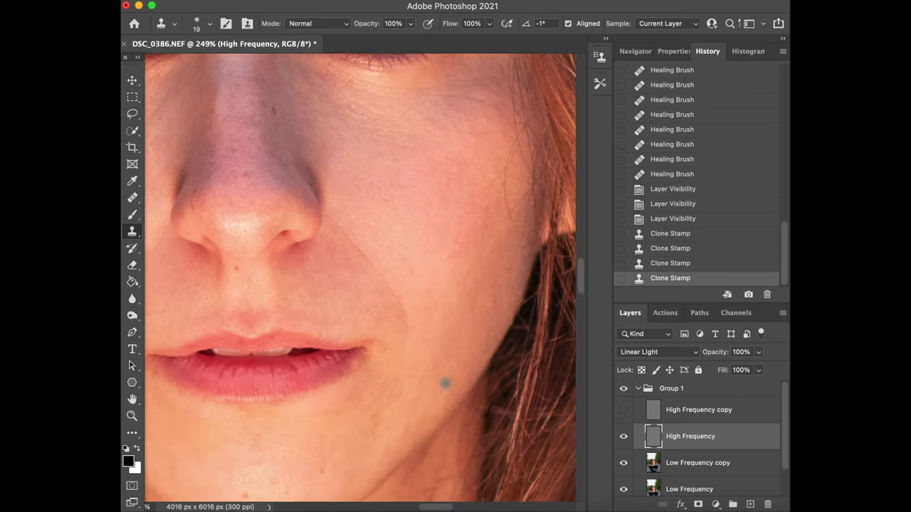
pyautogui.click(445, 384)
pyautogui.click(433, 358)
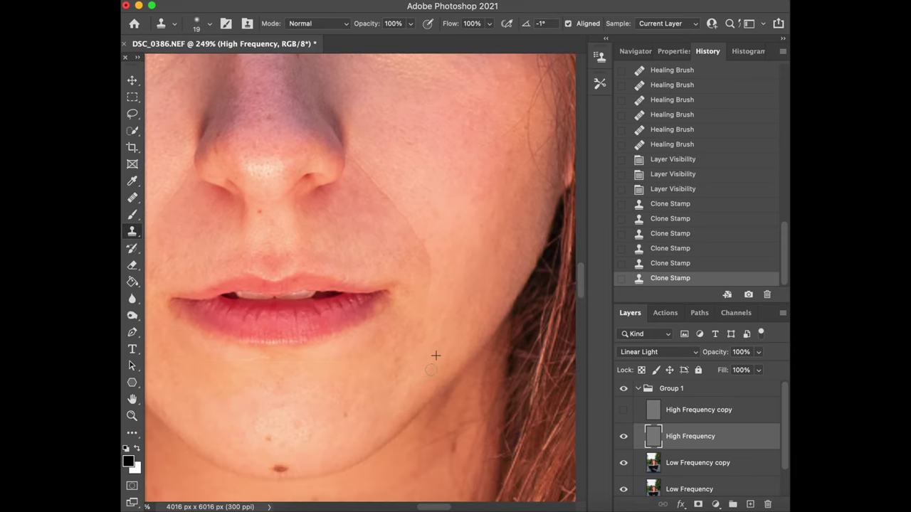
pyautogui.scroll(5, 360, 278)
pyautogui.press('super+minus')
pyautogui.press('super+minus')
pyautogui.press('super+0')
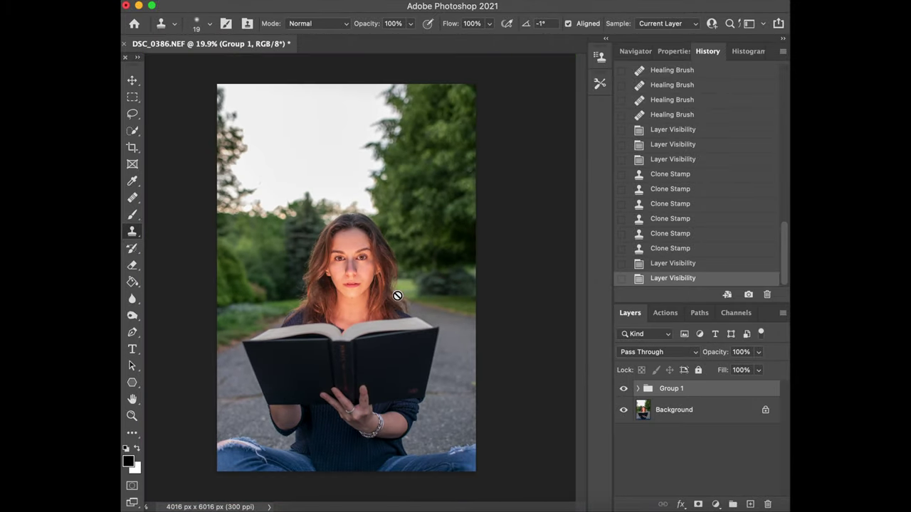
# Step: Stamp all visible layers into a new Layer 1 and lasso around the upper-left sky
pyautogui.press('super+alt+shift+e')
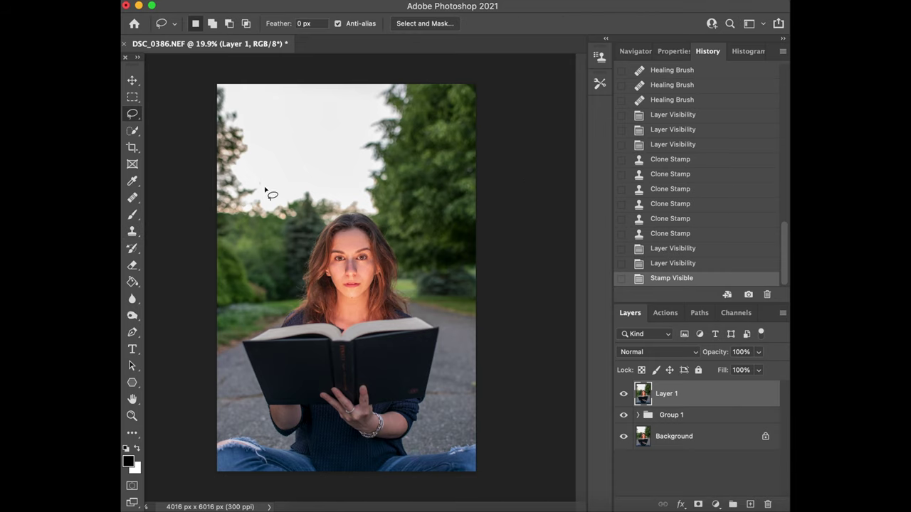
pyautogui.moveTo(265, 189)
pyautogui.mouseDown()
pyautogui.moveTo(217, 201)
pyautogui.moveTo(201, 168)
pyautogui.moveTo(206, 70)
pyautogui.moveTo(229, 74)
pyautogui.moveTo(266, 192)
pyautogui.mouseUp()
pyautogui.click(242, 0)
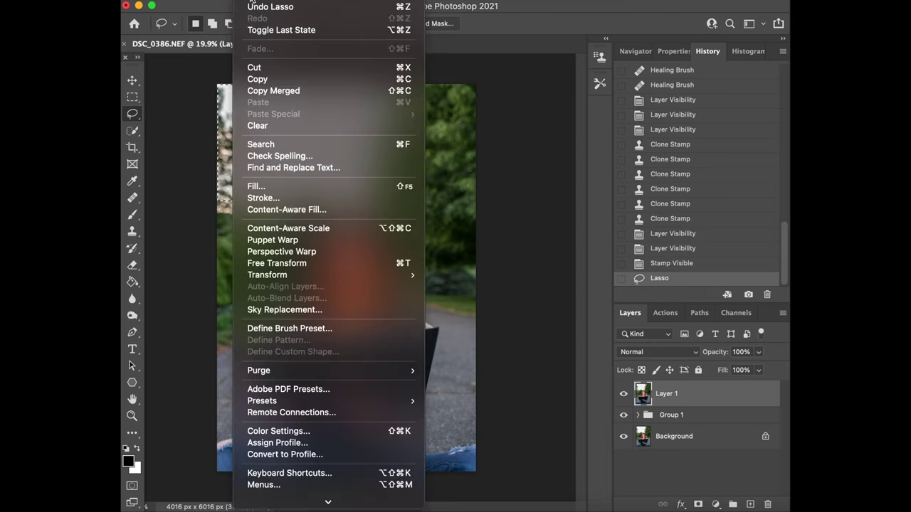
# Step: Content-Aware Fill the lassoed top-left branches with sky onto a new layer
pyautogui.click(285, 210)
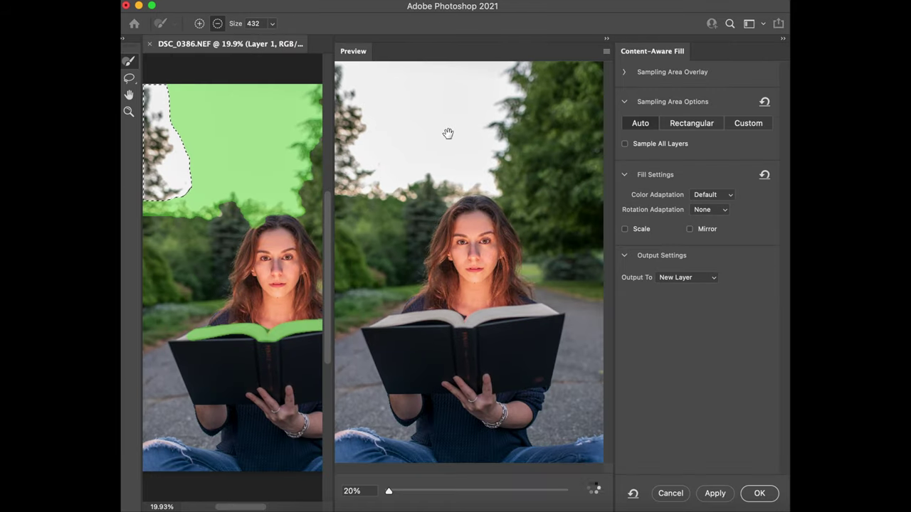
pyautogui.scroll(5, 590, 205)
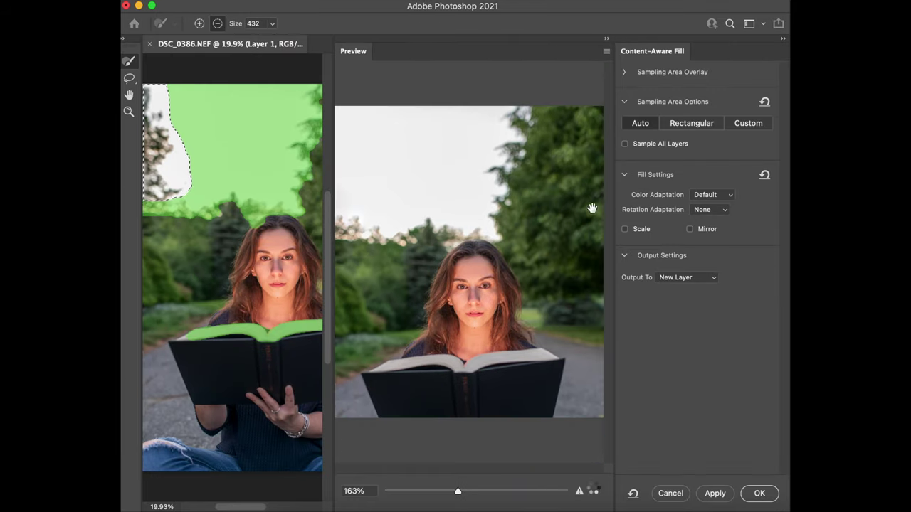
pyautogui.click(759, 493)
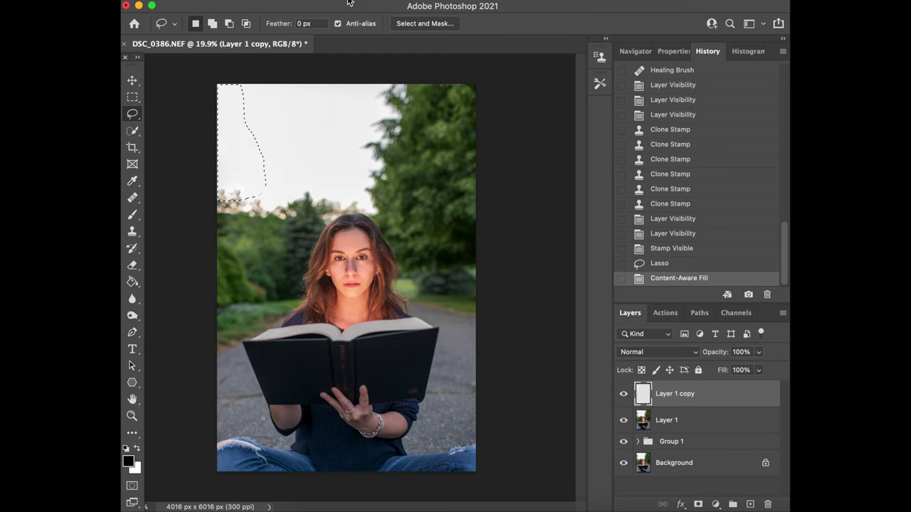
# Step: Deselect, then merge the sky patch layer together with Layer 1
pyautogui.click(377, 1)
pyautogui.click(408, 71)
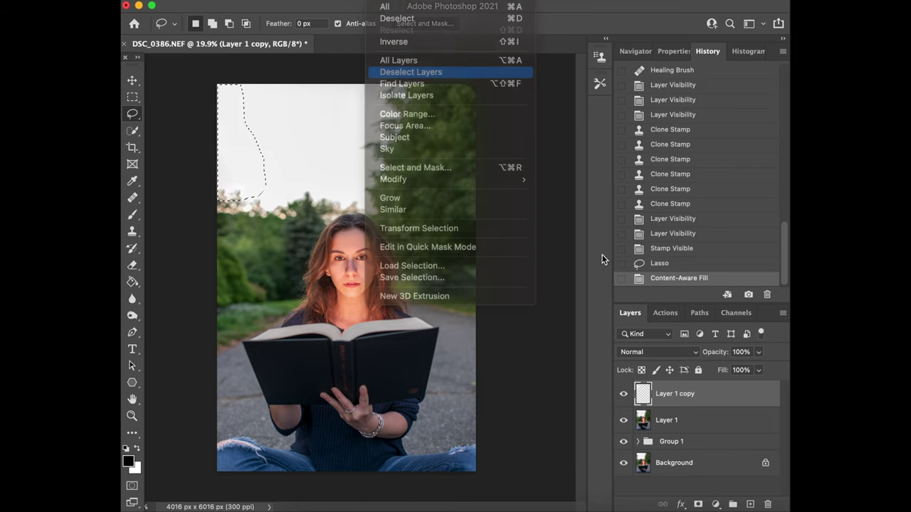
pyautogui.click(673, 394)
pyautogui.keyDown('shift'); pyautogui.click(675, 420); pyautogui.keyUp('shift')
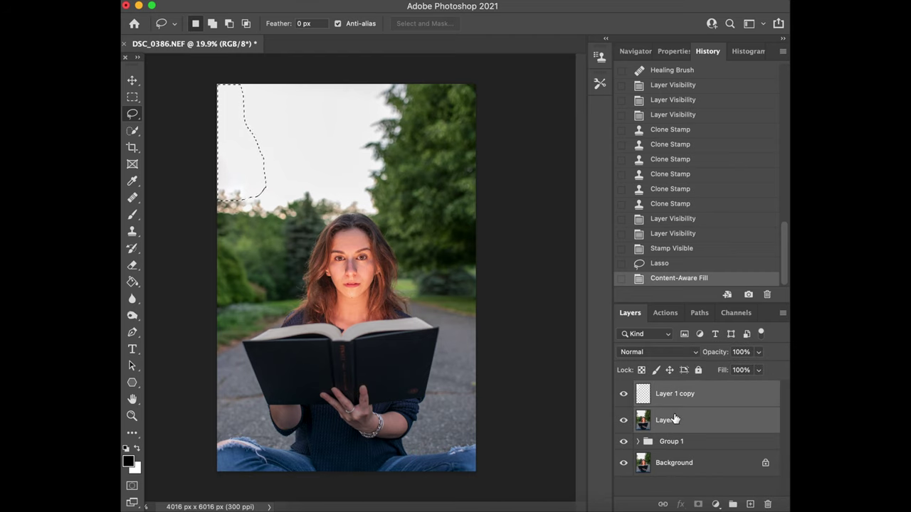
pyautogui.press('super+e')
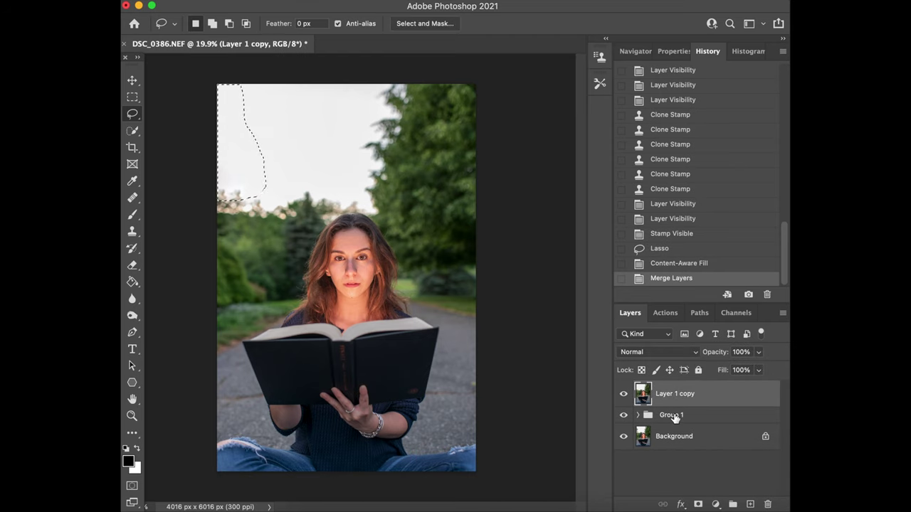
pyautogui.click(385, 1)
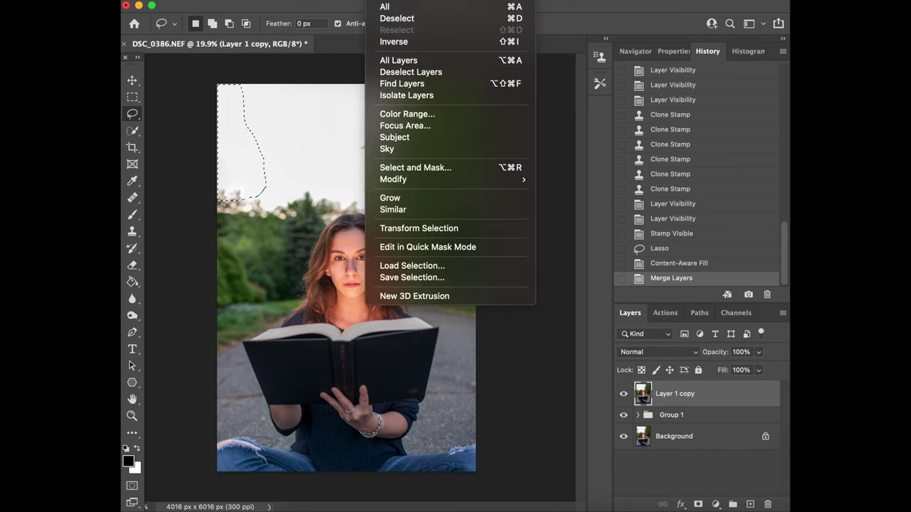
# Step: Deselect, duplicate the cleaned layer, and Content-Aware Fill the lassoed upper-right treetops with sky
pyautogui.click(396, 20)
pyautogui.press('super+j')
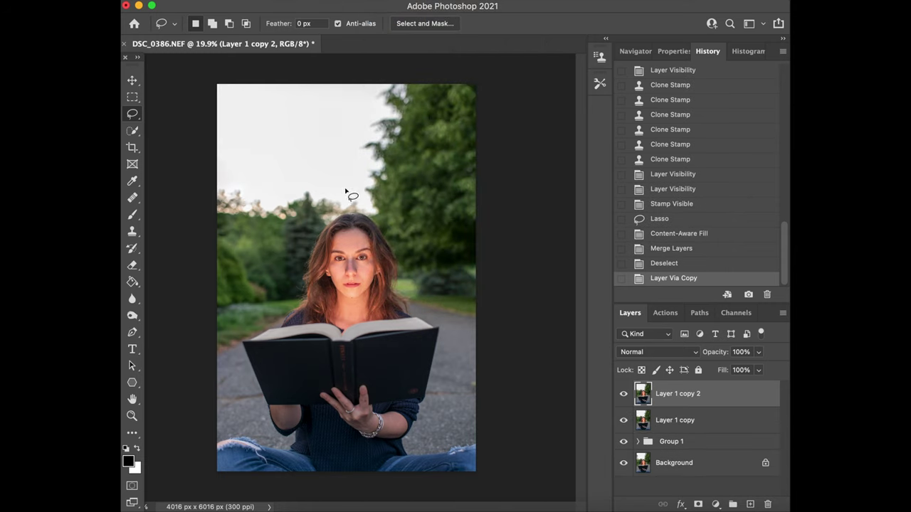
pyautogui.moveTo(348, 182)
pyautogui.mouseDown()
pyautogui.moveTo(396, 200)
pyautogui.moveTo(479, 199)
pyautogui.moveTo(497, 170)
pyautogui.moveTo(513, 74)
pyautogui.moveTo(376, 58)
pyautogui.moveTo(347, 109)
pyautogui.moveTo(353, 190)
pyautogui.mouseUp()
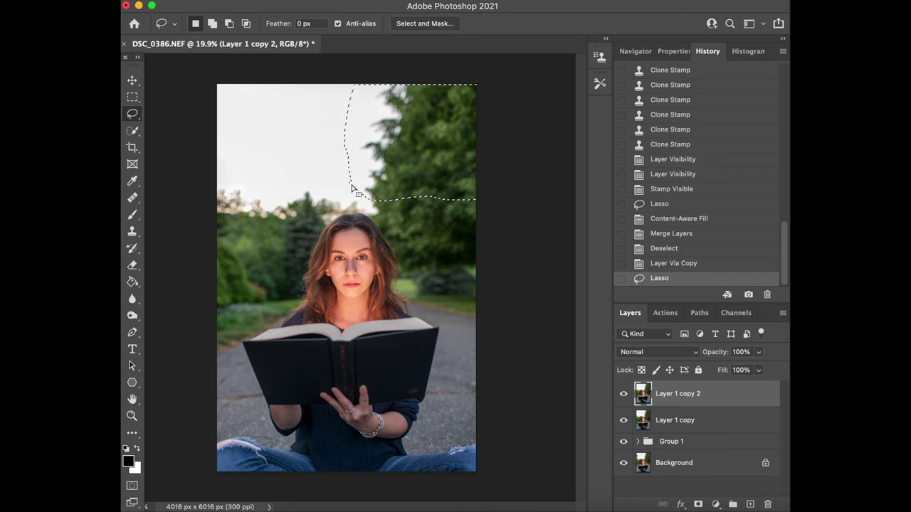
pyautogui.click(249, 1)
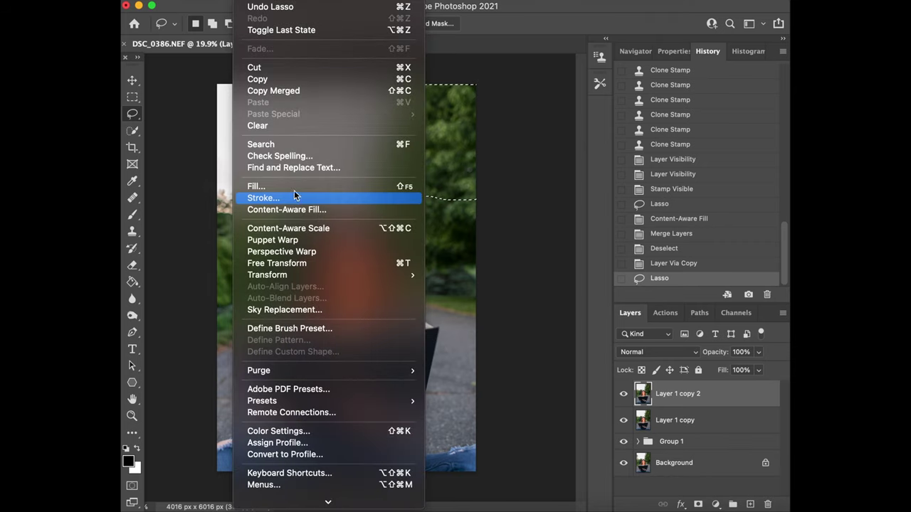
pyautogui.click(299, 210)
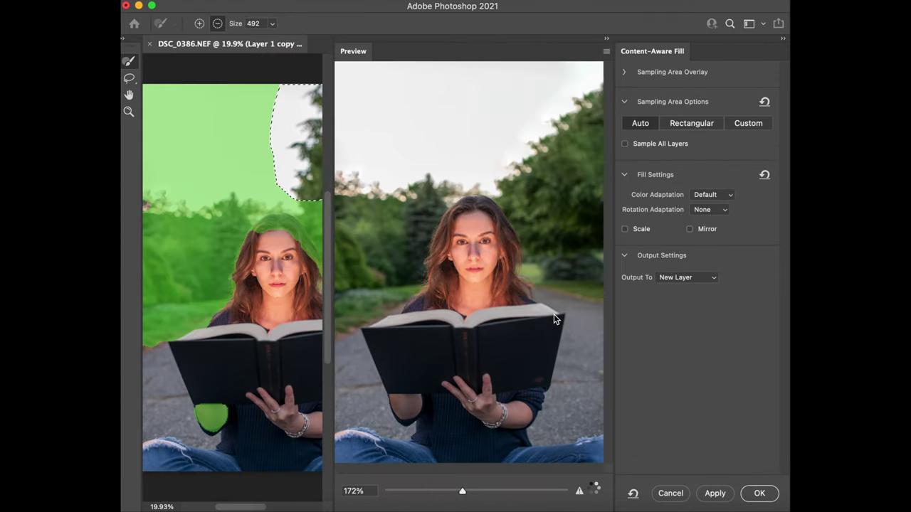
pyautogui.click(759, 493)
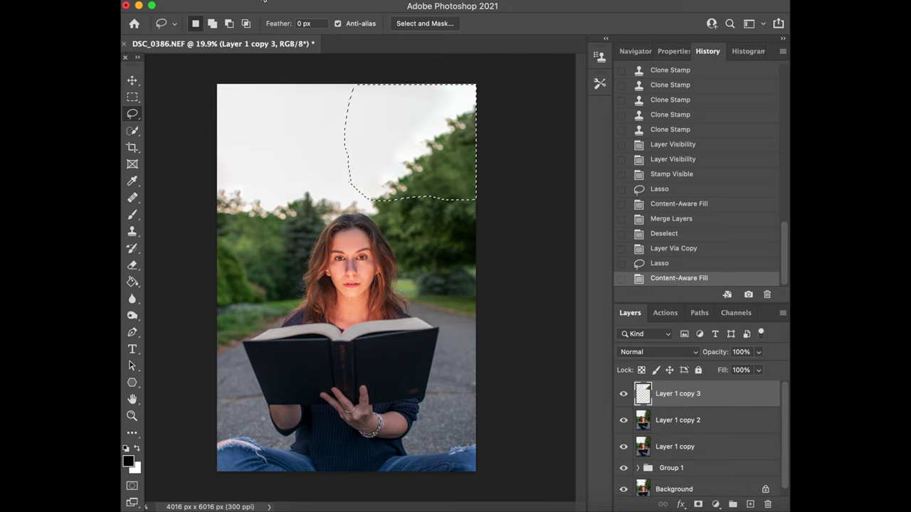
# Step: Deselect and add Layer 1 copy 2 to the layer selection
pyautogui.click(384, 0)
pyautogui.click(415, 19)
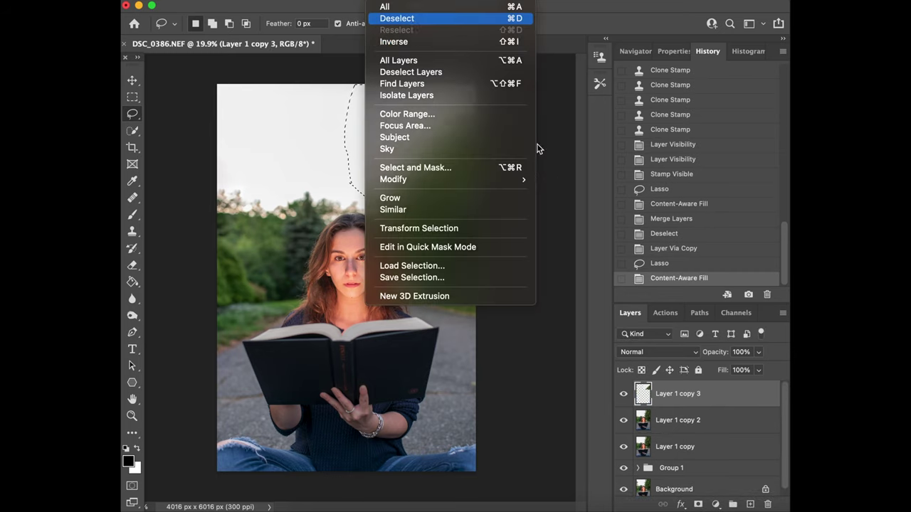
pyautogui.keyDown('shift'); pyautogui.click(685, 425); pyautogui.keyUp('shift')
# Step: Merge the two selected layers and duplicate the merged result
pyautogui.press('super+e')
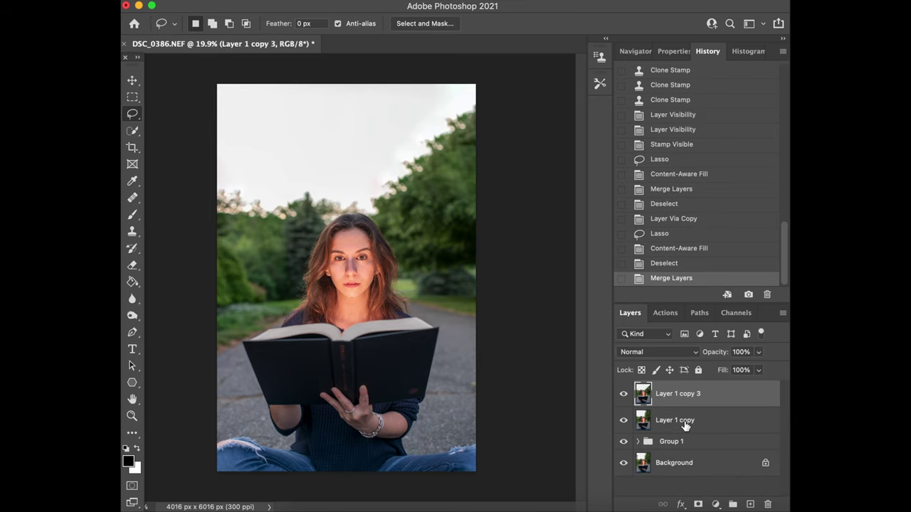
pyautogui.press('super+j')
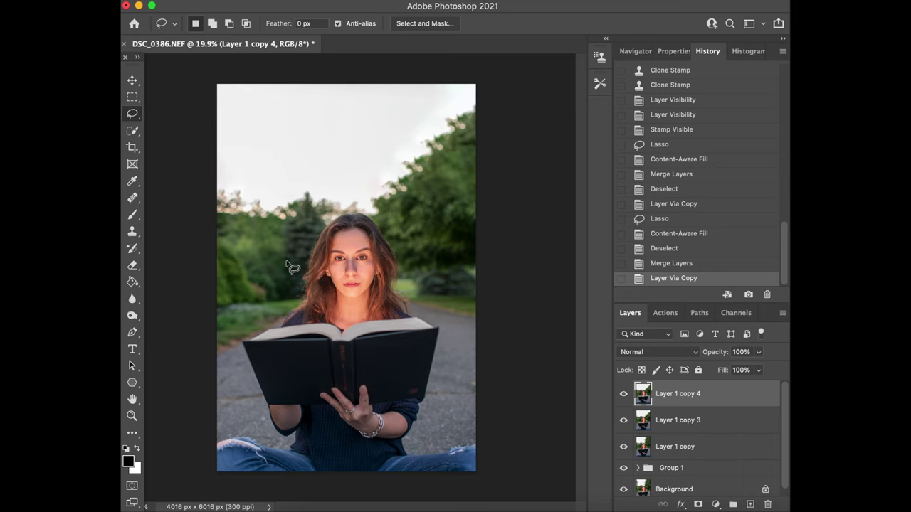
pyautogui.scroll(2, 289, 265)
pyautogui.scroll(-1, 288, 265)
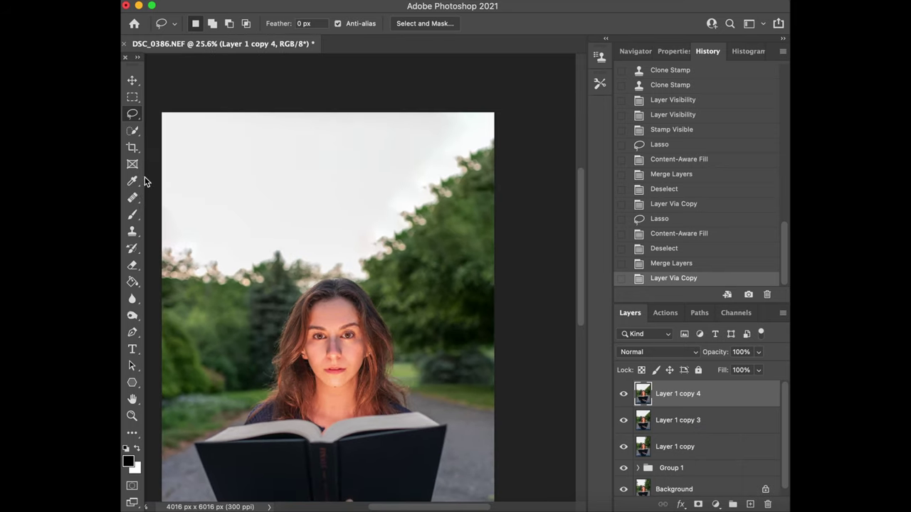
# Step: Lasso a larger upper-right treetop area and Content-Aware Fill it with sky onto a new layer
pyautogui.click(133, 116)
pyautogui.moveTo(330, 201)
pyautogui.mouseDown()
pyautogui.moveTo(394, 258)
pyautogui.moveTo(489, 263)
pyautogui.moveTo(515, 230)
pyautogui.moveTo(527, 141)
pyautogui.moveTo(476, 98)
pyautogui.moveTo(436, 107)
pyautogui.moveTo(377, 199)
pyautogui.moveTo(339, 212)
pyautogui.mouseUp()
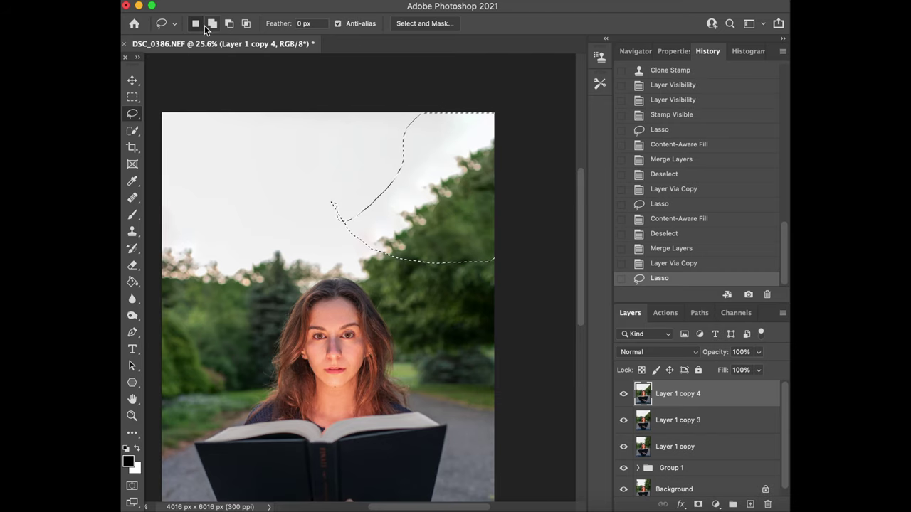
pyautogui.click(392, 0)
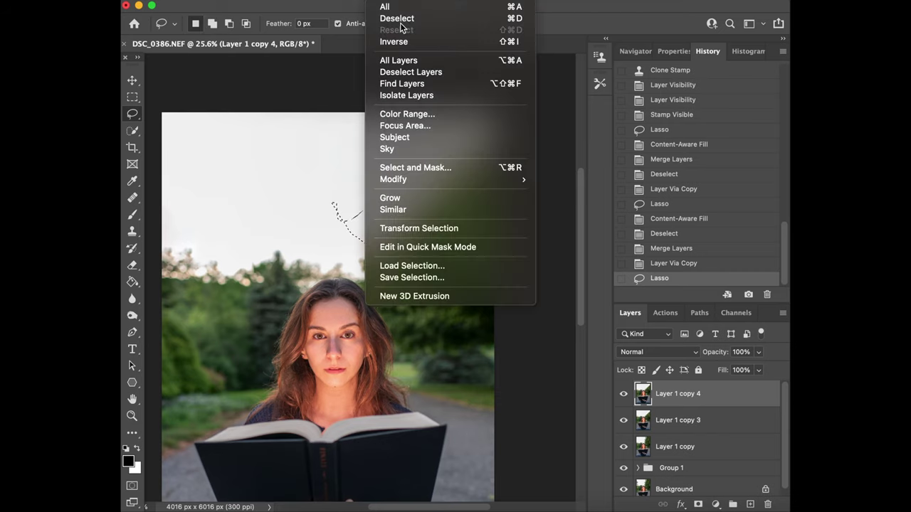
pyautogui.click(402, 20)
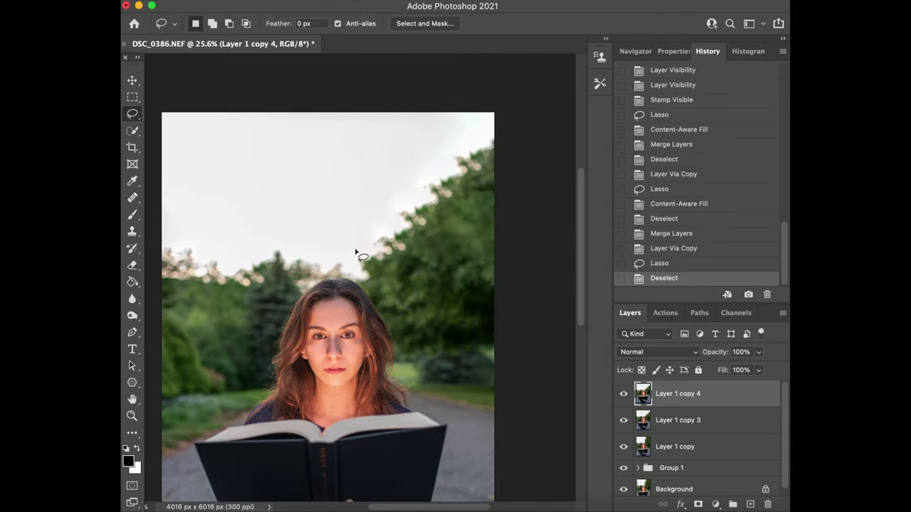
pyautogui.moveTo(332, 237)
pyautogui.mouseDown()
pyautogui.moveTo(429, 278)
pyautogui.moveTo(499, 275)
pyautogui.moveTo(512, 207)
pyautogui.moveTo(509, 109)
pyautogui.moveTo(453, 114)
pyautogui.moveTo(339, 239)
pyautogui.mouseUp()
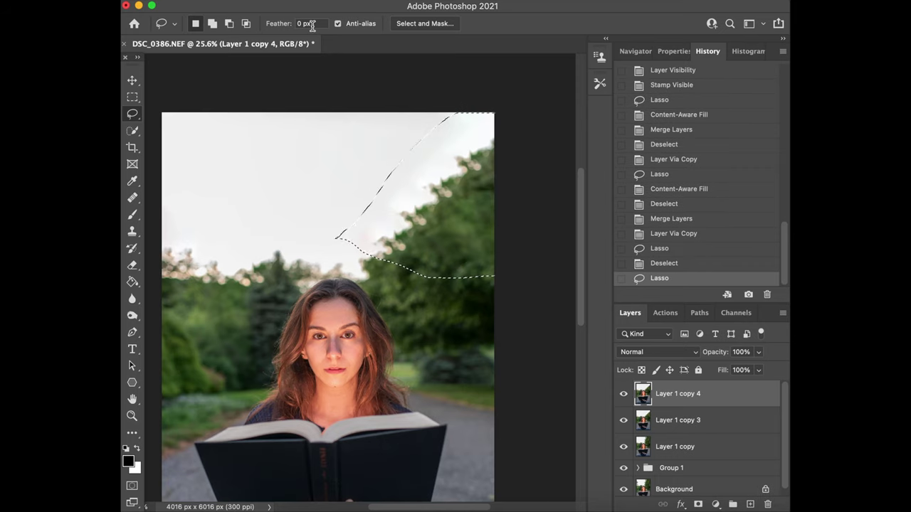
pyautogui.click(255, 1)
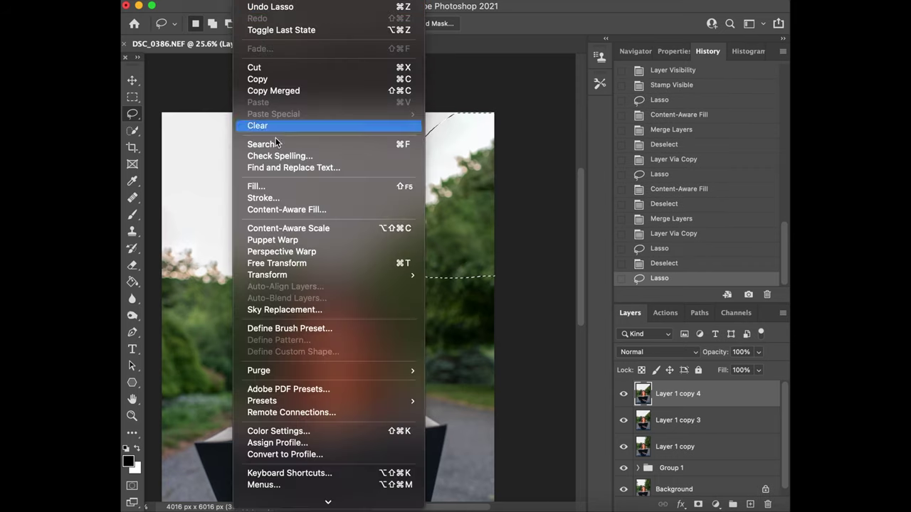
pyautogui.click(269, 212)
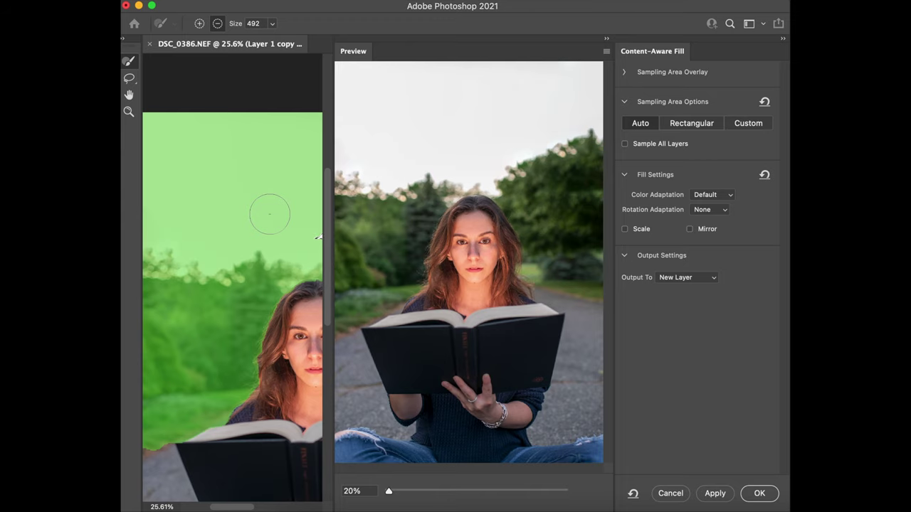
pyautogui.click(759, 493)
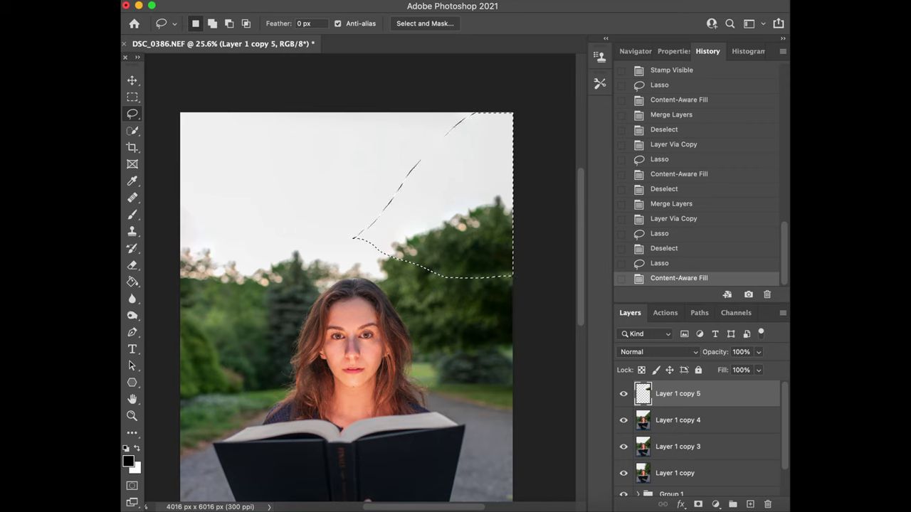
pyautogui.click(384, 0)
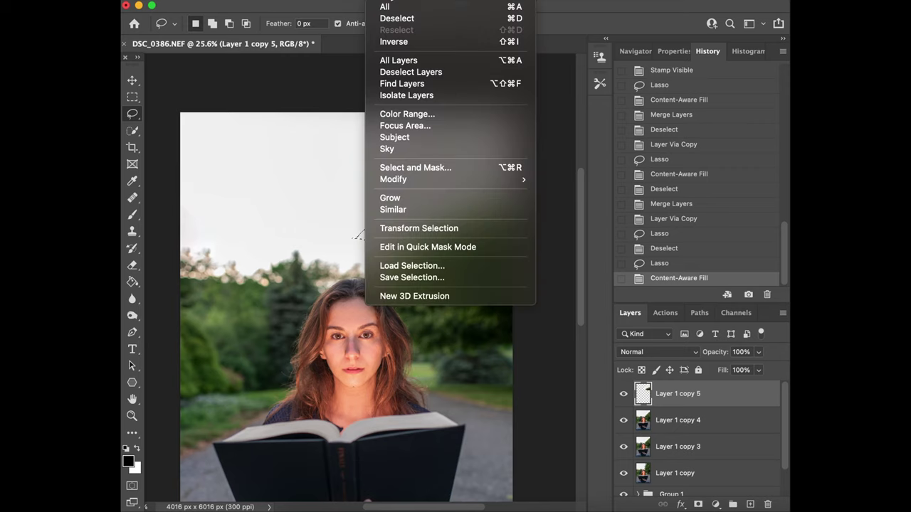
# Step: Merge the sky-fill patch into Layer 1 copy 4, deselect, and fit the photo in view
pyautogui.click(431, 73)
pyautogui.click(623, 395)
pyautogui.click(623, 395)
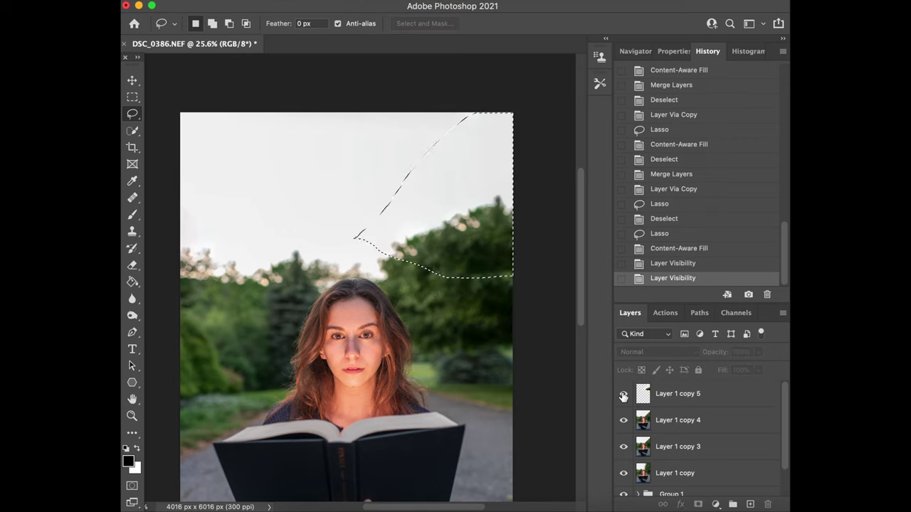
pyautogui.hotkey('alt', '.')
pyautogui.keyDown('shift'); pyautogui.click(680, 427); pyautogui.keyUp('shift')
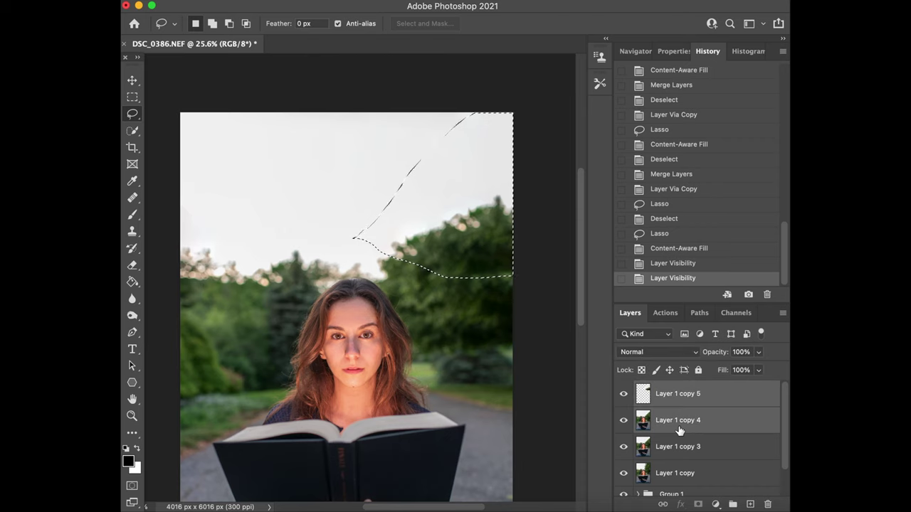
pyautogui.press('super+e')
pyautogui.press('super+d')
pyautogui.press('super+0')
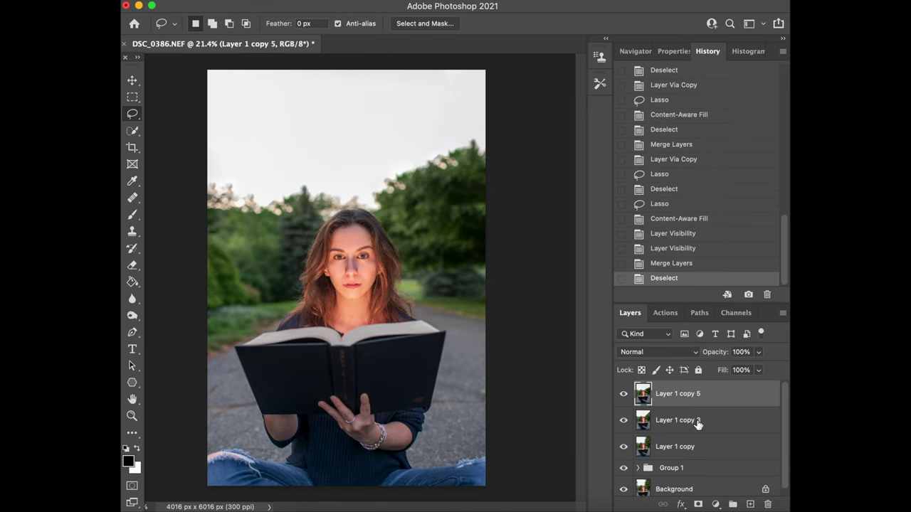
# Step: Compare the edited sky with the original by hiding and showing the layer copies
pyautogui.click(624, 447)
pyautogui.click(624, 420)
pyautogui.click(623, 394)
pyautogui.click(624, 447)
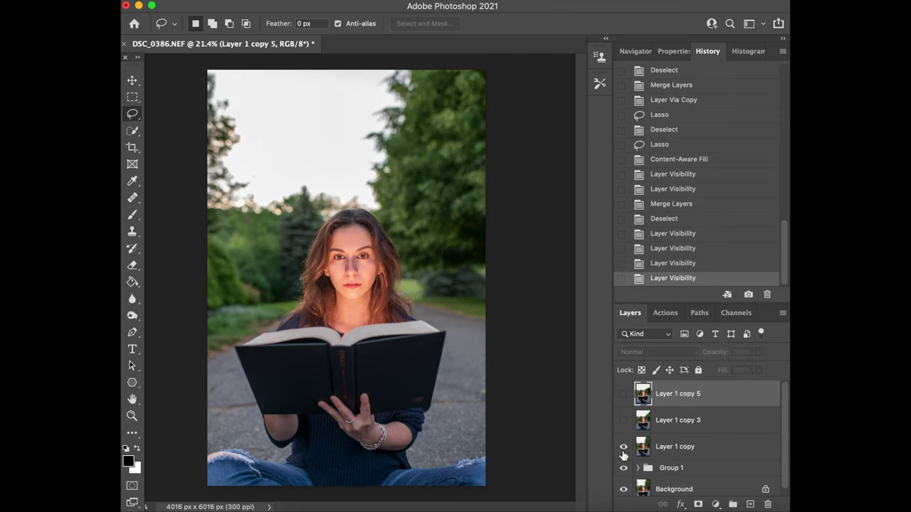
pyautogui.click(624, 393)
pyautogui.click(623, 420)
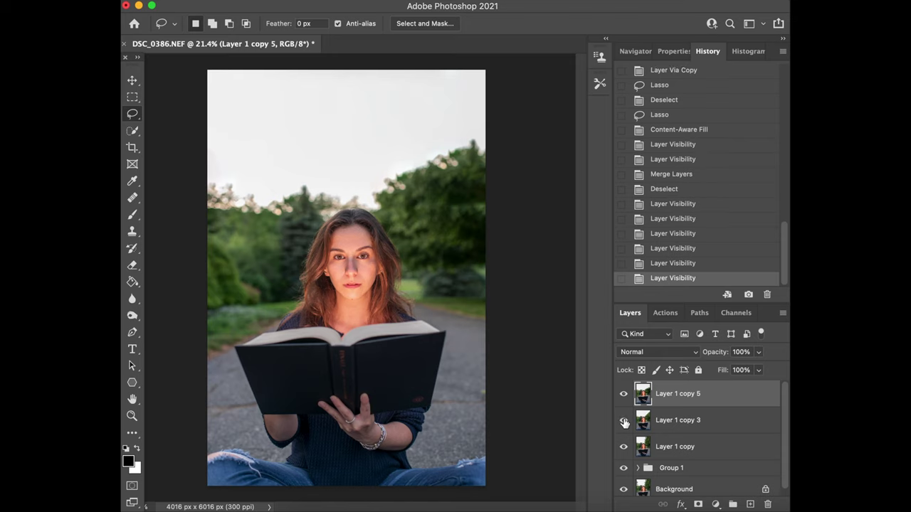
# Step: Group Layer 1 copy 3 and Layer 1 copy into Group 2, then launch Sky Replacement
pyautogui.keyDown('shift'); pyautogui.click(676, 420); pyautogui.keyUp('shift')
pyautogui.keyDown('shift'); pyautogui.click(683, 447); pyautogui.keyUp('shift')
pyautogui.press('super+g')
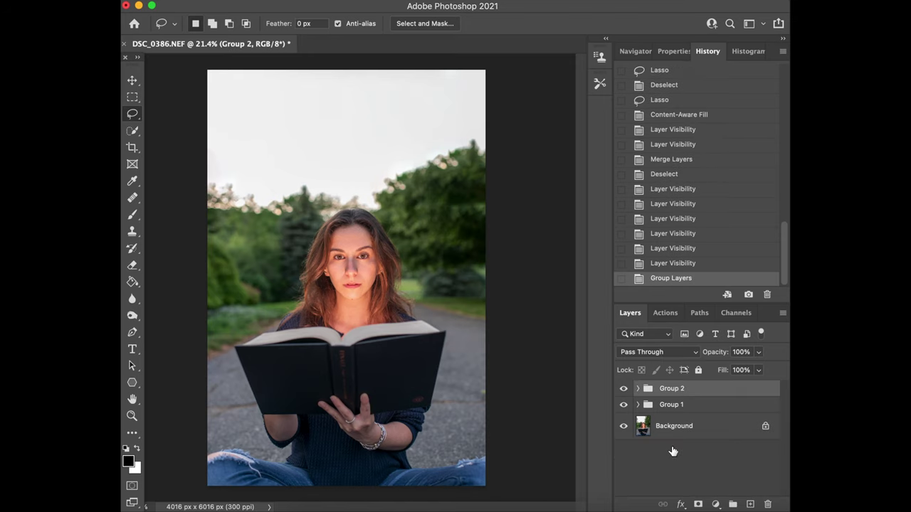
pyautogui.click(623, 390)
pyautogui.click(623, 390)
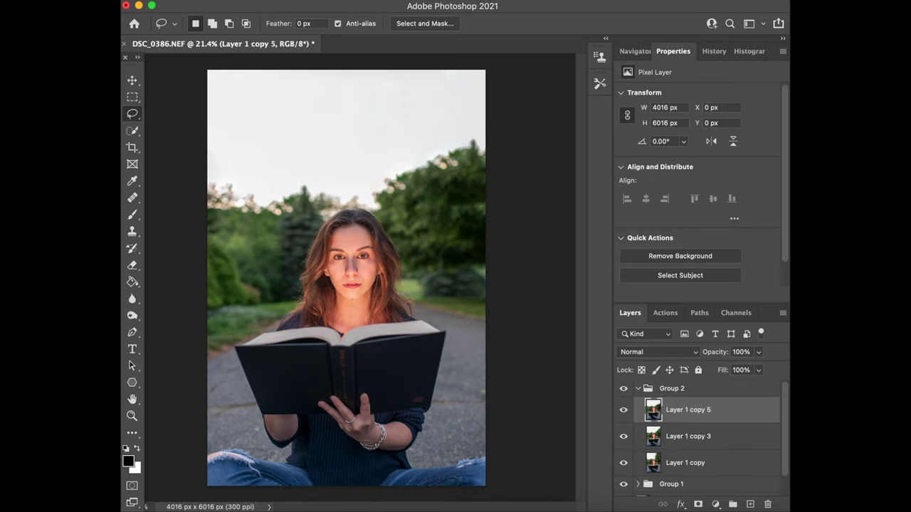
pyautogui.click(292, 2)
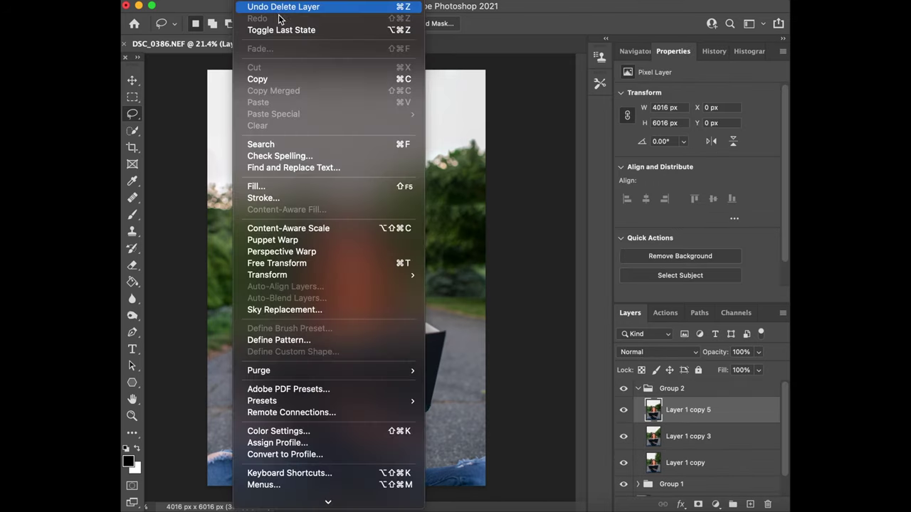
pyautogui.click(283, 309)
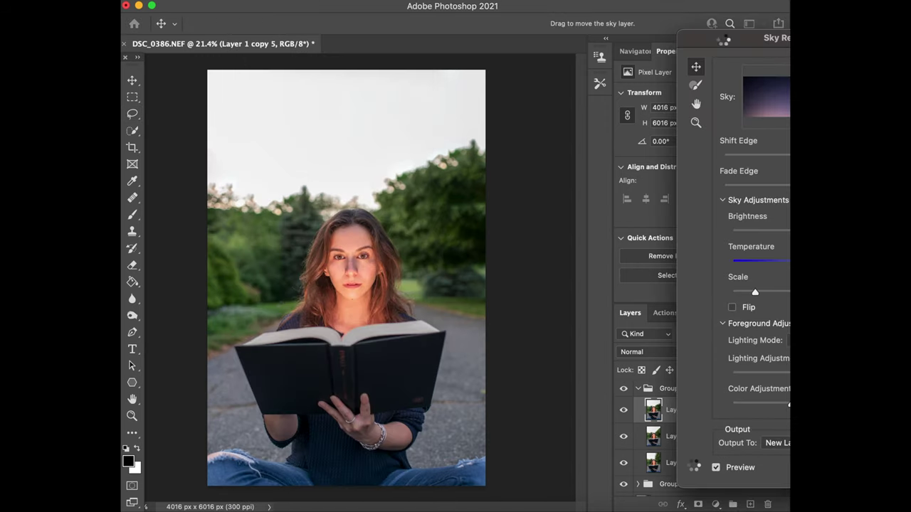
# Step: Choose the starry sky and set Shift Edge to 24 and Fade Edge to 51
pyautogui.moveTo(723, 40); pyautogui.dragTo(587, 43)
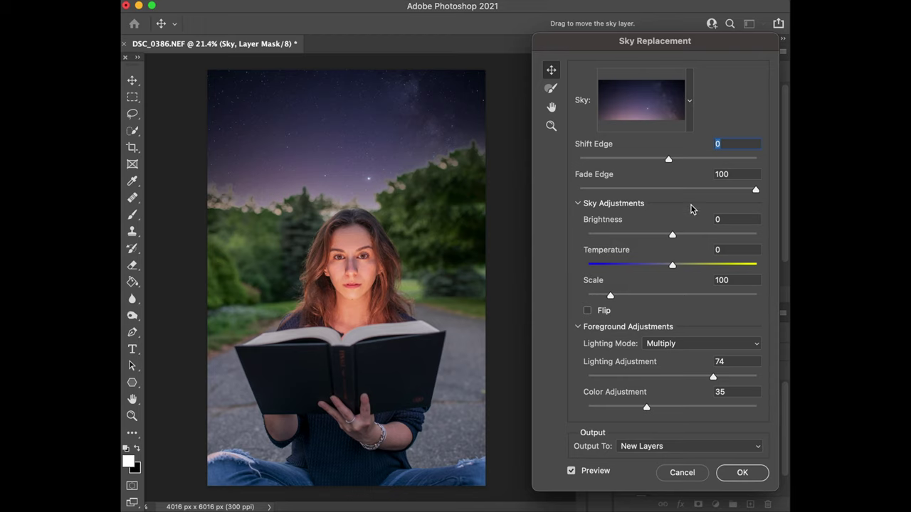
pyautogui.moveTo(668, 159)
pyautogui.mouseDown()
pyautogui.moveTo(677, 160)
pyautogui.moveTo(641, 159)
pyautogui.moveTo(676, 159)
pyautogui.mouseUp()
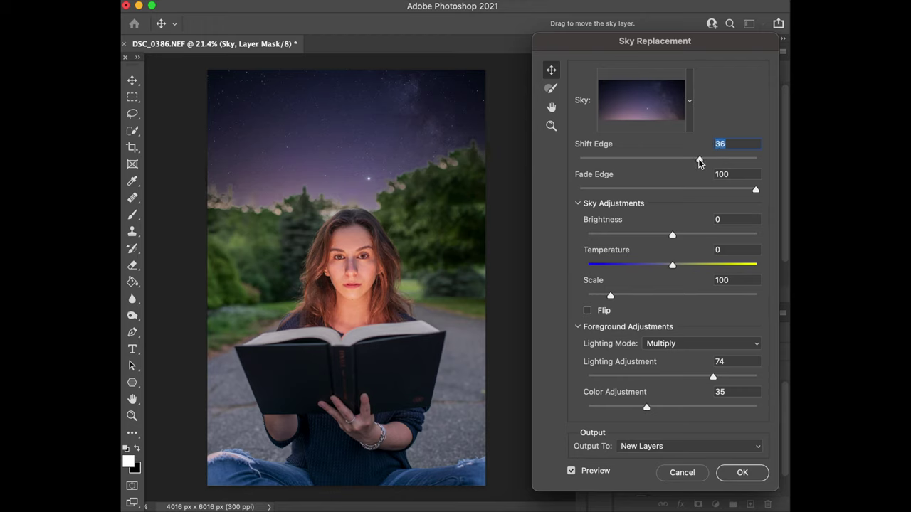
pyautogui.moveTo(698, 159); pyautogui.dragTo(676, 158)
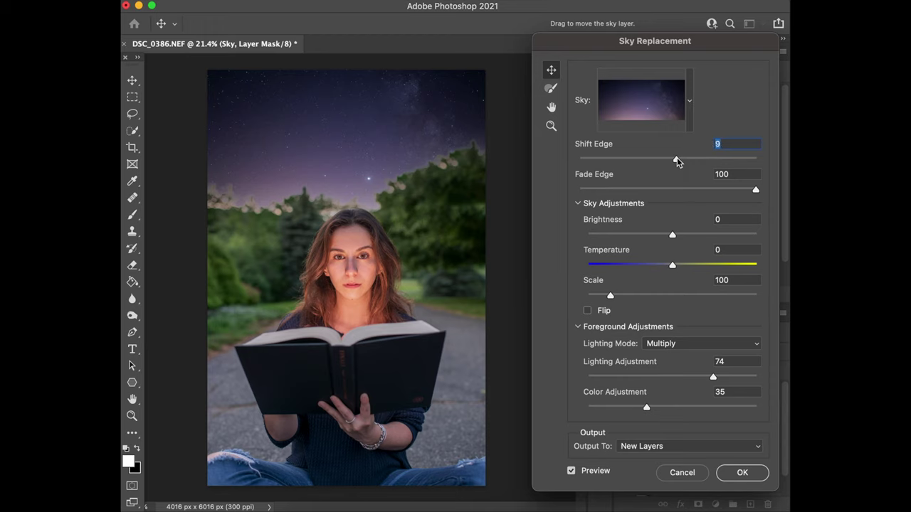
pyautogui.moveTo(755, 189); pyautogui.dragTo(648, 190)
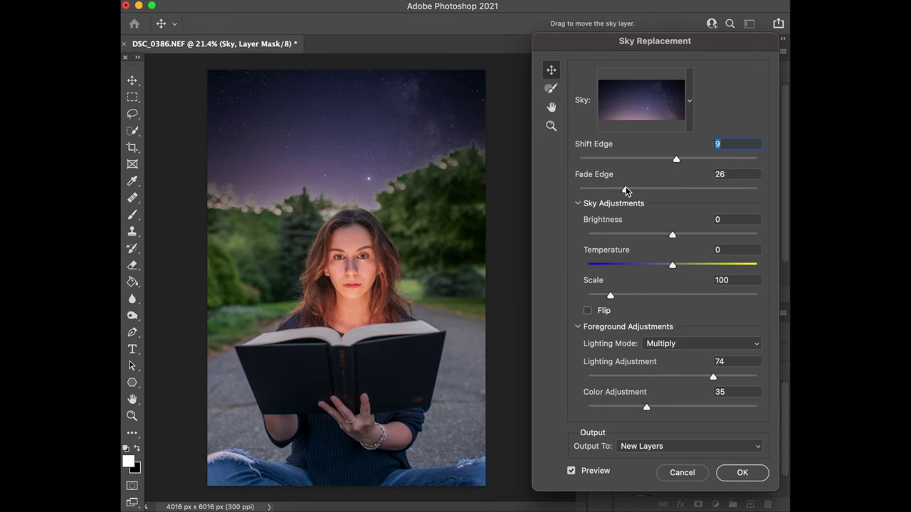
pyautogui.moveTo(625, 192); pyautogui.dragTo(591, 191)
pyautogui.moveTo(639, 189); pyautogui.dragTo(672, 192)
# Step: Set Brightness -6, Temperature 25, Scale 115 and Lighting 91, then apply the replacement
pyautogui.moveTo(671, 235); pyautogui.dragTo(693, 265)
pyautogui.moveTo(610, 295); pyautogui.dragTo(619, 297)
pyautogui.press('z')
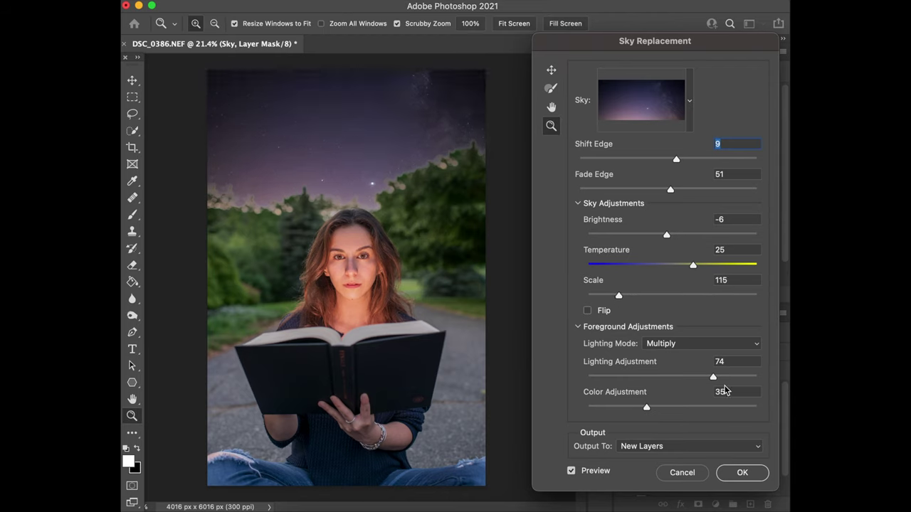
pyautogui.moveTo(714, 377); pyautogui.dragTo(745, 378)
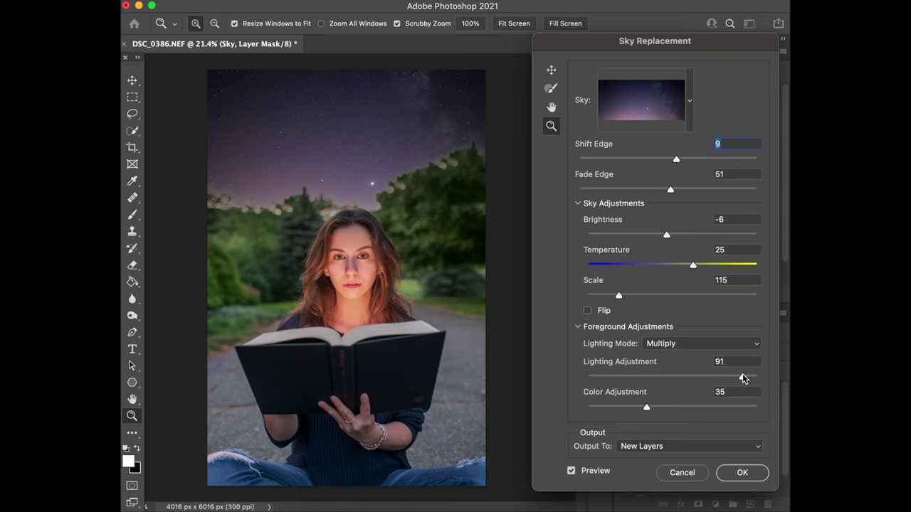
pyautogui.moveTo(646, 407); pyautogui.dragTo(664, 408)
pyautogui.press('super+z')
pyautogui.moveTo(677, 159); pyautogui.dragTo(688, 161)
pyautogui.click(742, 473)
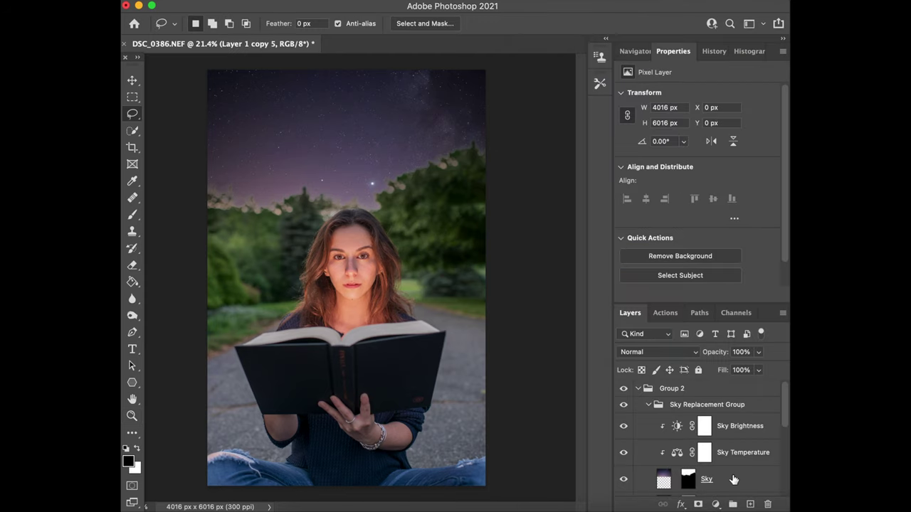
# Step: Target the Foreground Lighting layer mask after checking the halo with it on and off
pyautogui.scroll(-2, 733, 479)
pyautogui.scroll(-2, 733, 479)
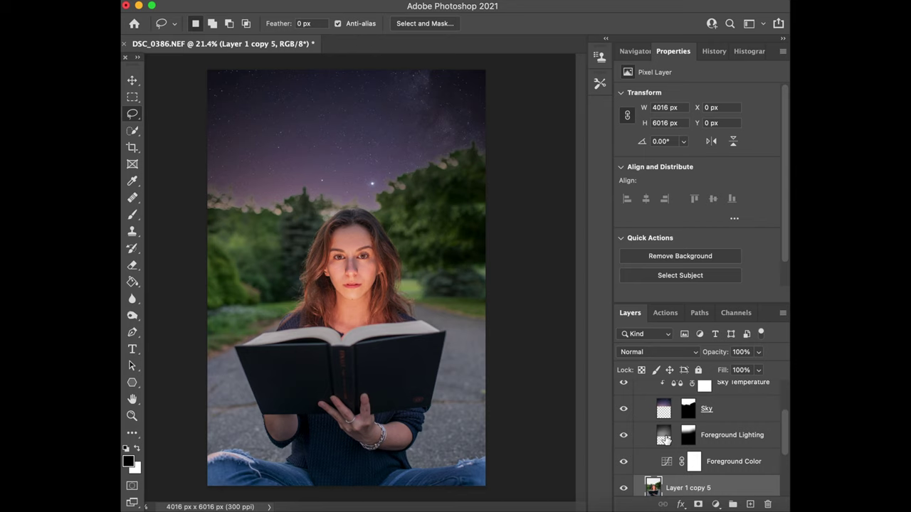
pyautogui.click(666, 440)
pyautogui.click(624, 436)
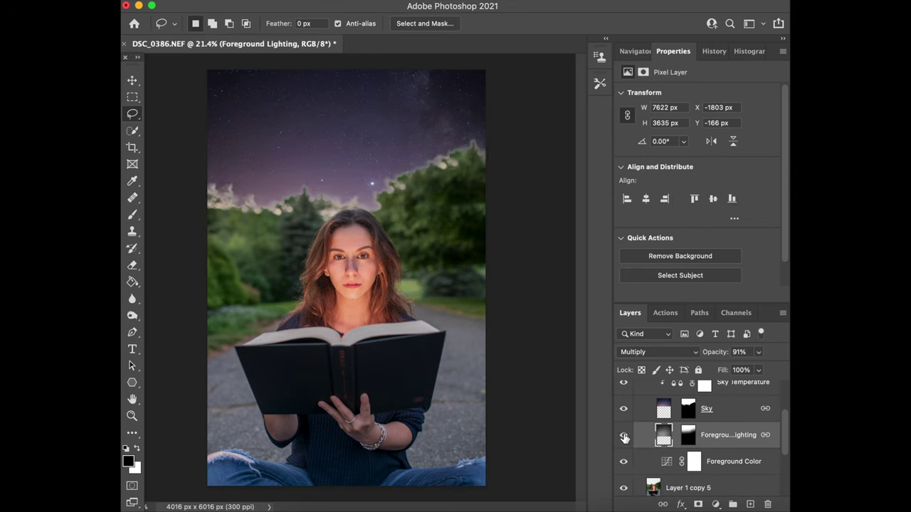
pyautogui.click(624, 437)
pyautogui.click(688, 438)
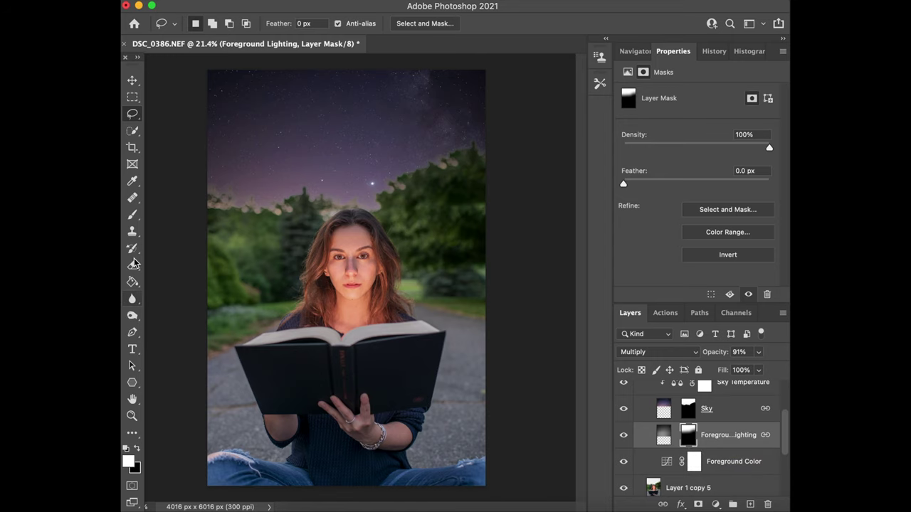
# Step: Switch to the Brush tool with a 444 px soft round brush
pyautogui.click(132, 215)
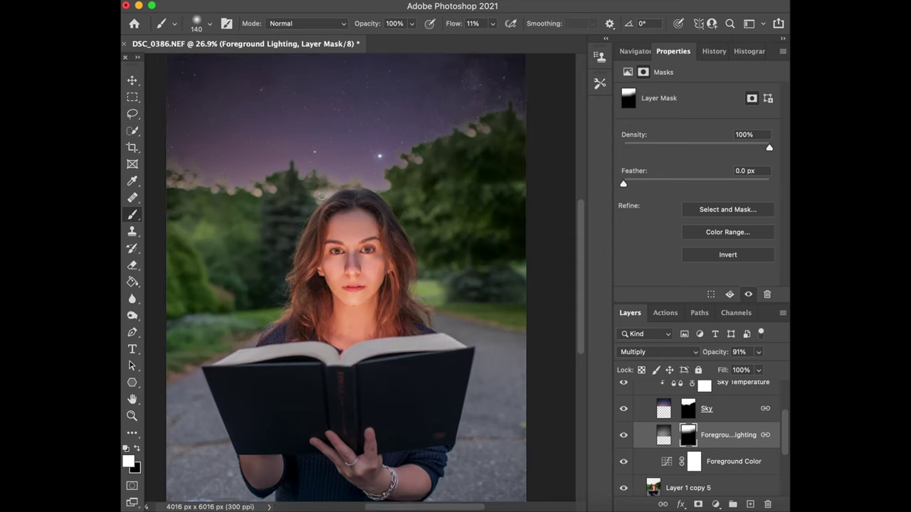
pyautogui.scroll(3, 324, 196)
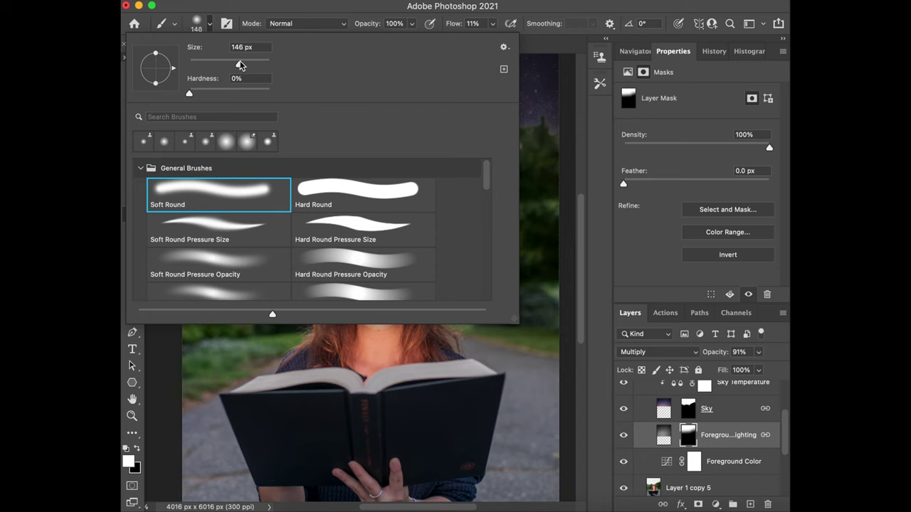
pyautogui.moveTo(238, 64); pyautogui.dragTo(246, 64)
pyautogui.click(213, 26)
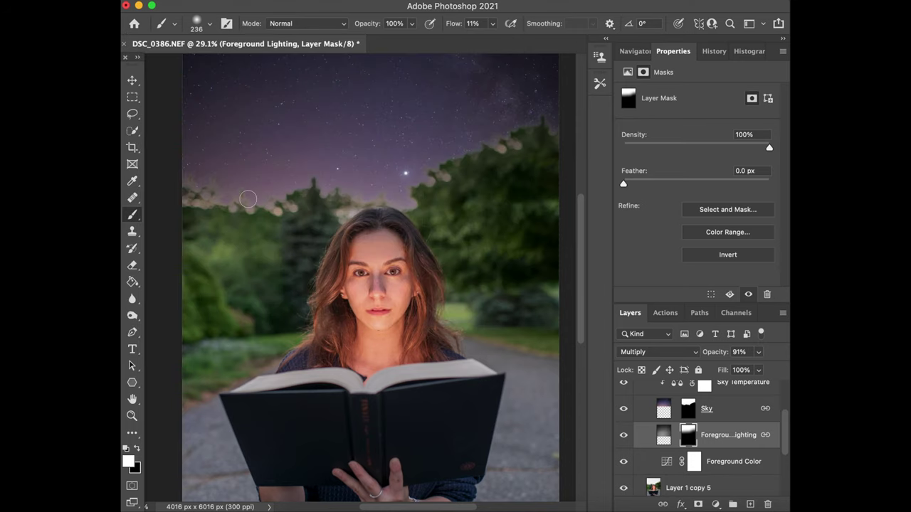
pyautogui.click(209, 24)
pyautogui.moveTo(246, 65); pyautogui.dragTo(259, 64)
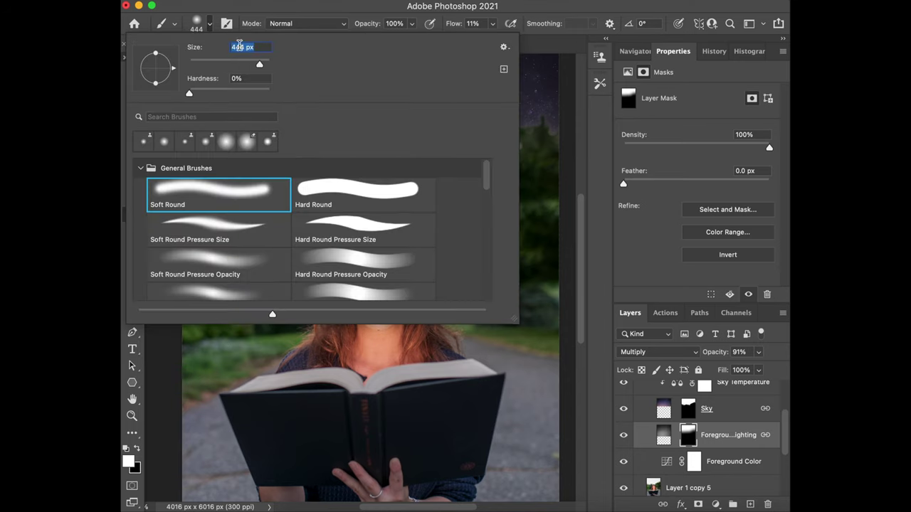
pyautogui.click(211, 25)
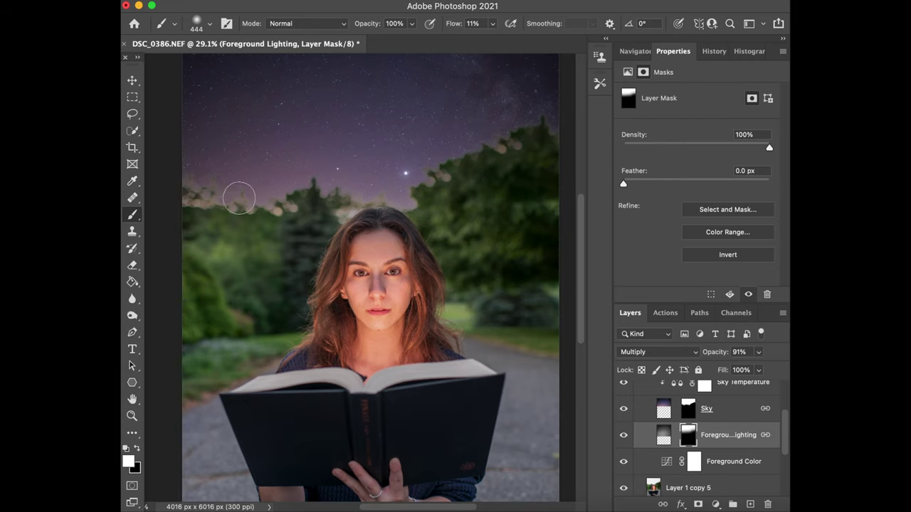
pyautogui.scroll(-1, 482, 155)
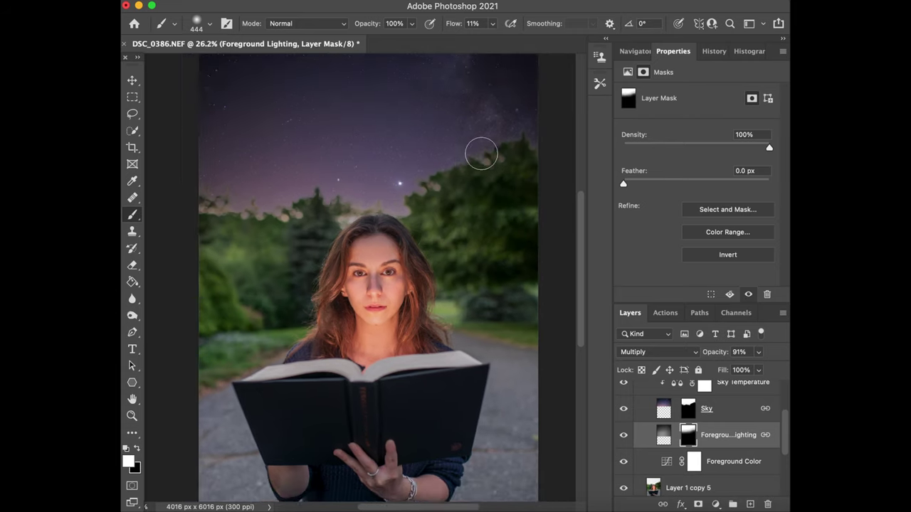
pyautogui.scroll(-2, 482, 155)
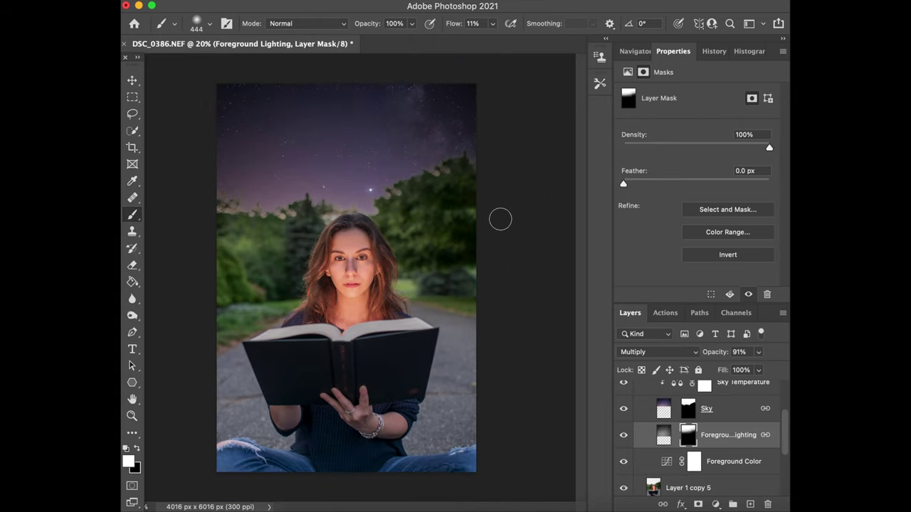
# Step: Revert through History to the state before the earlier brush strokes
pyautogui.click(713, 51)
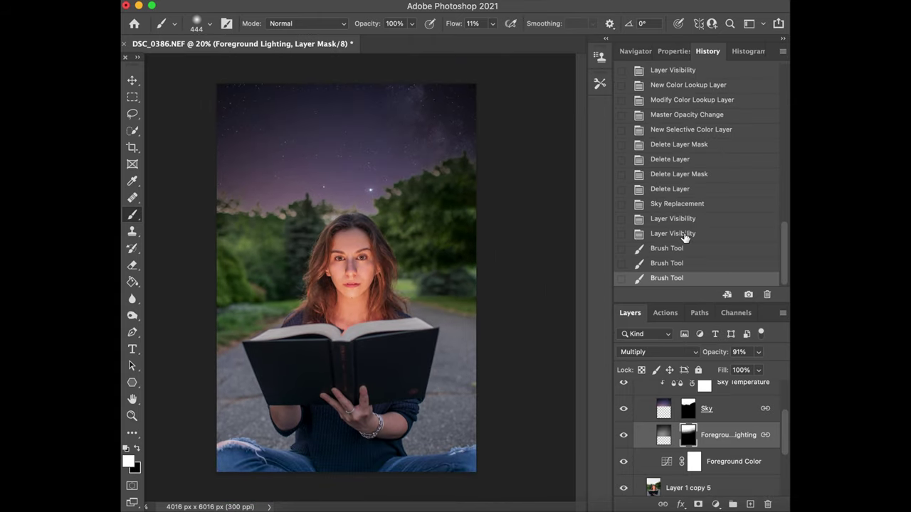
pyautogui.click(686, 237)
pyautogui.click(669, 284)
pyautogui.click(684, 238)
pyautogui.click(673, 250)
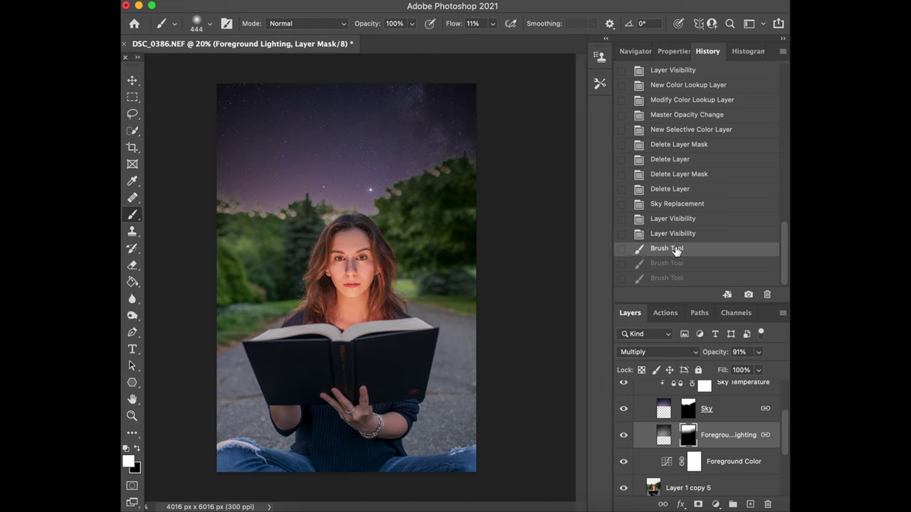
pyautogui.click(678, 239)
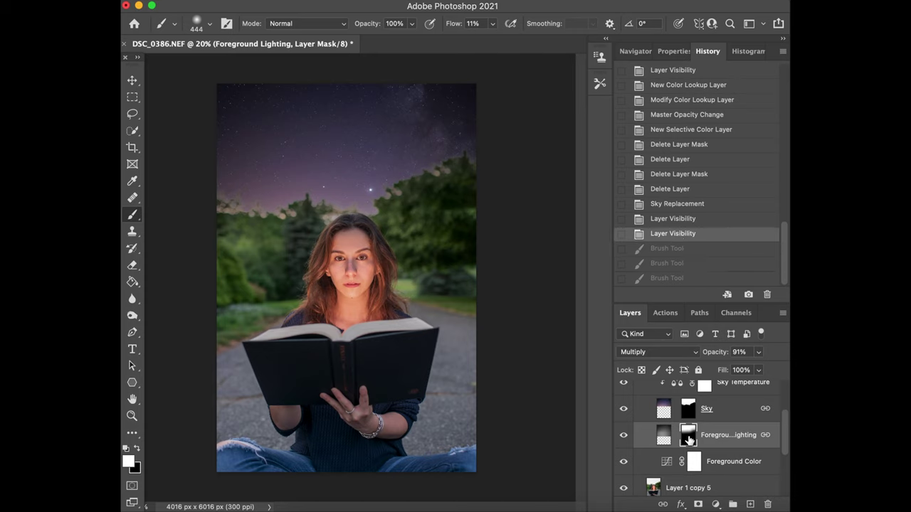
# Step: Lower the brush flow to 3% and dab lightly along the tree line
pyautogui.moveTo(228, 200); pyautogui.dragTo(272, 210)
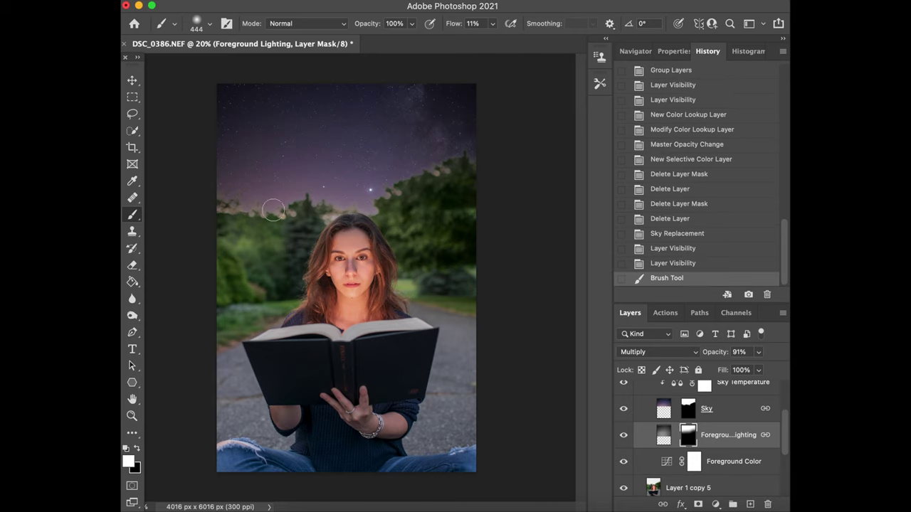
pyautogui.press('super+z')
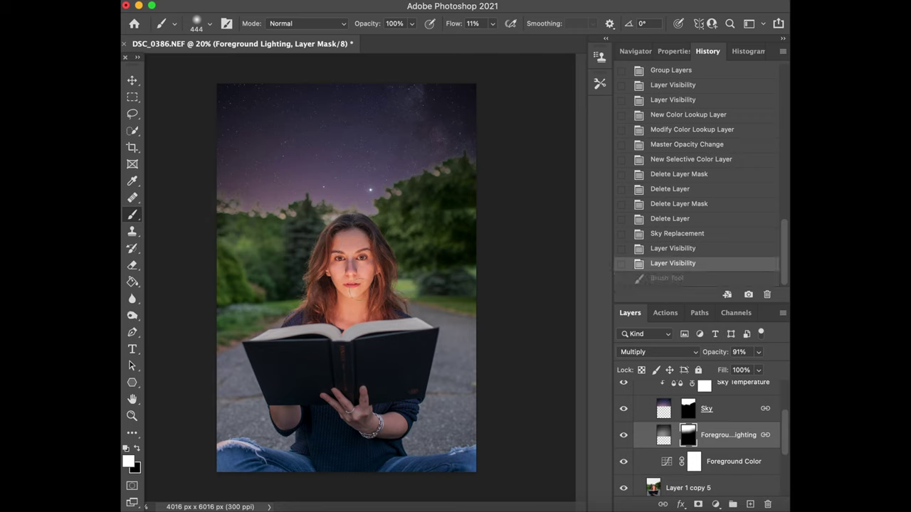
pyautogui.click(492, 23)
pyautogui.moveTo(492, 39); pyautogui.dragTo(489, 40)
pyautogui.click(220, 188)
pyautogui.click(232, 200)
pyautogui.click(224, 193)
pyautogui.click(398, 189)
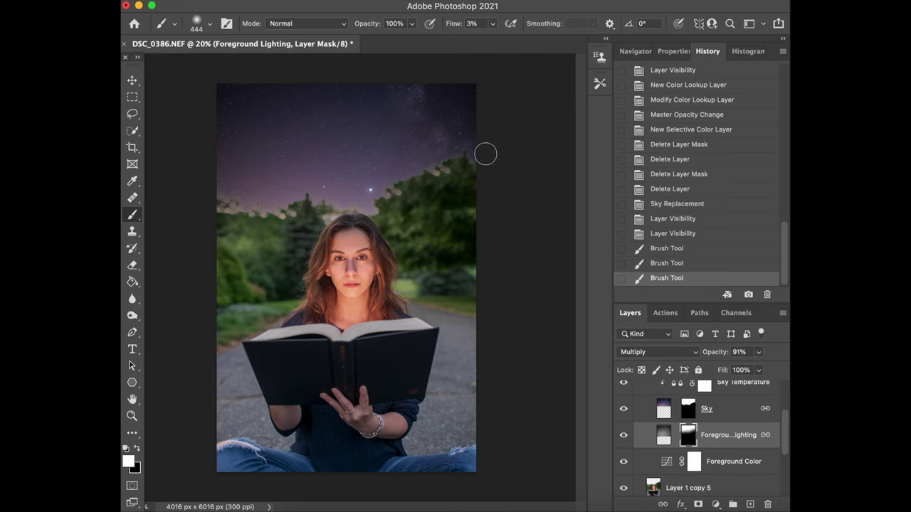
# Step: Paint the Sky layer mask softly along the treeline edge and compare before and after
pyautogui.click(687, 410)
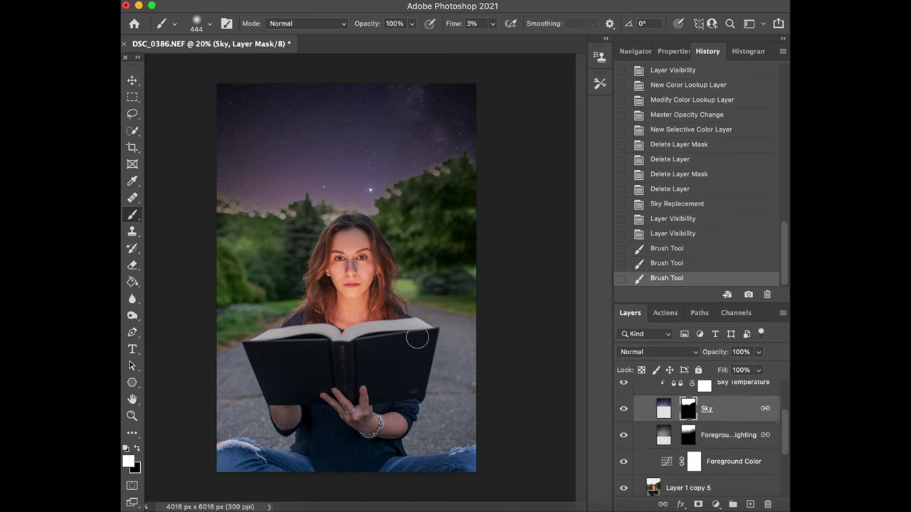
pyautogui.click(625, 410)
pyautogui.click(624, 410)
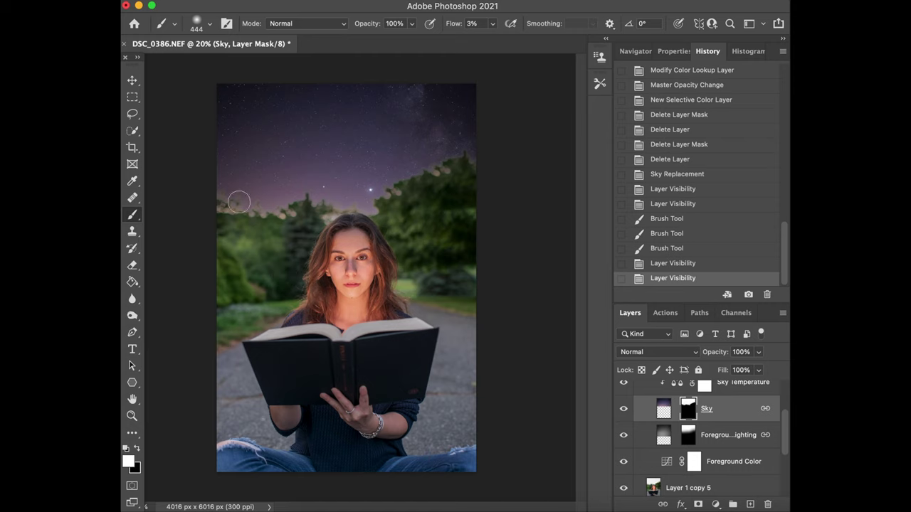
pyautogui.moveTo(361, 199); pyautogui.dragTo(470, 158)
pyautogui.moveTo(367, 203); pyautogui.dragTo(329, 205)
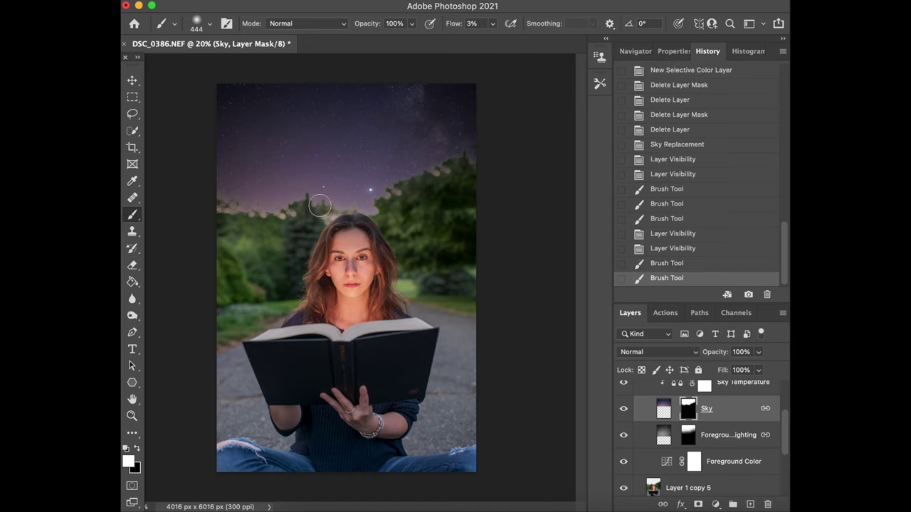
pyautogui.click(694, 177)
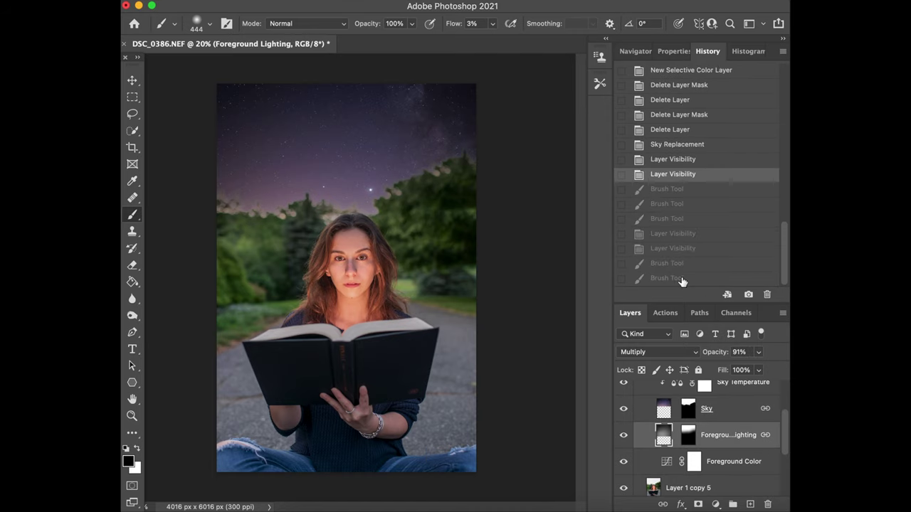
pyautogui.click(680, 278)
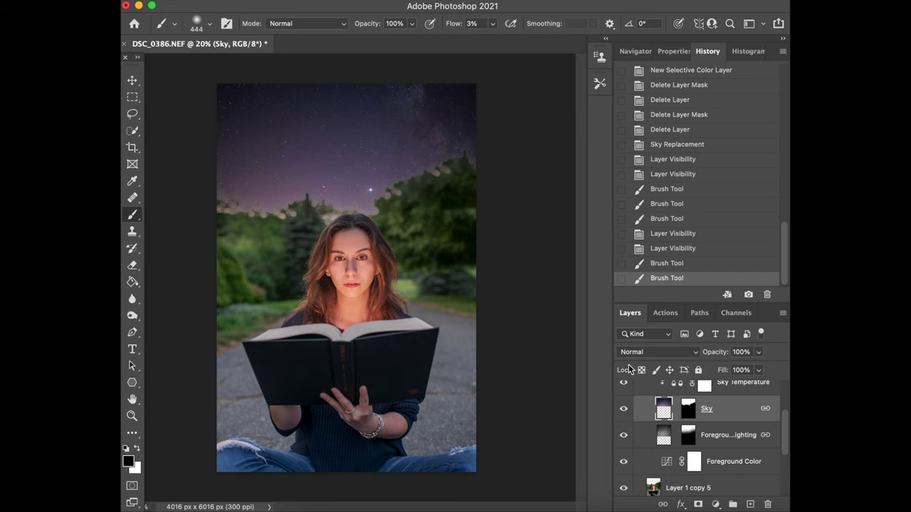
pyautogui.scroll(1, 710, 456)
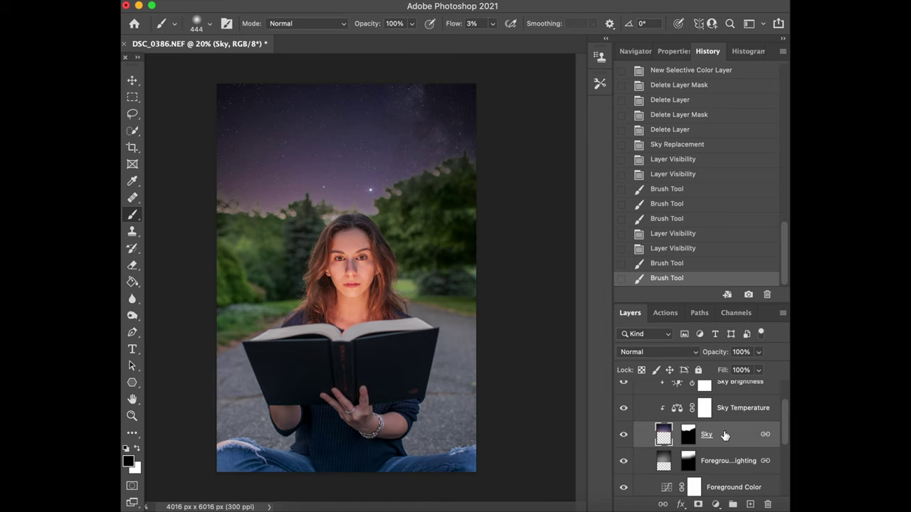
pyautogui.scroll(2, 724, 436)
pyautogui.scroll(-2, 724, 434)
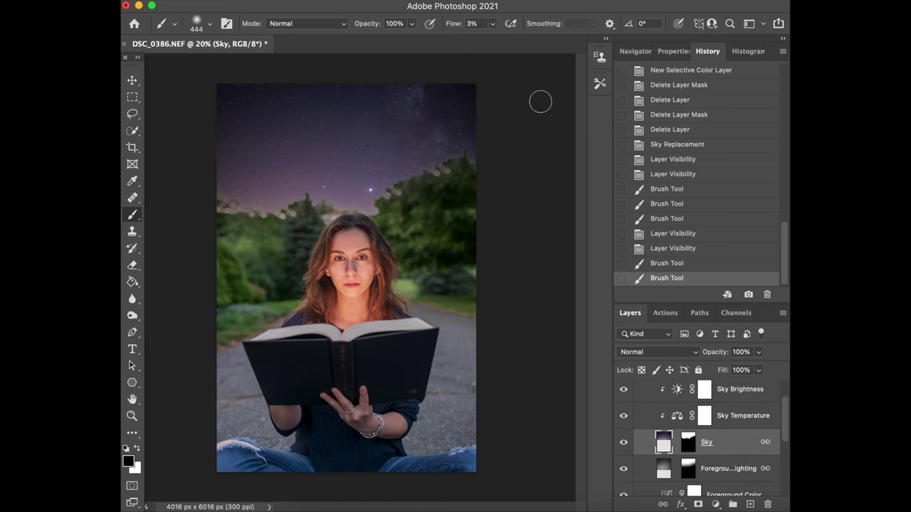
# Step: Apply a Gaussian Blur of about 5 pixels radius, checking the result with Preview
pyautogui.click(419, 1)
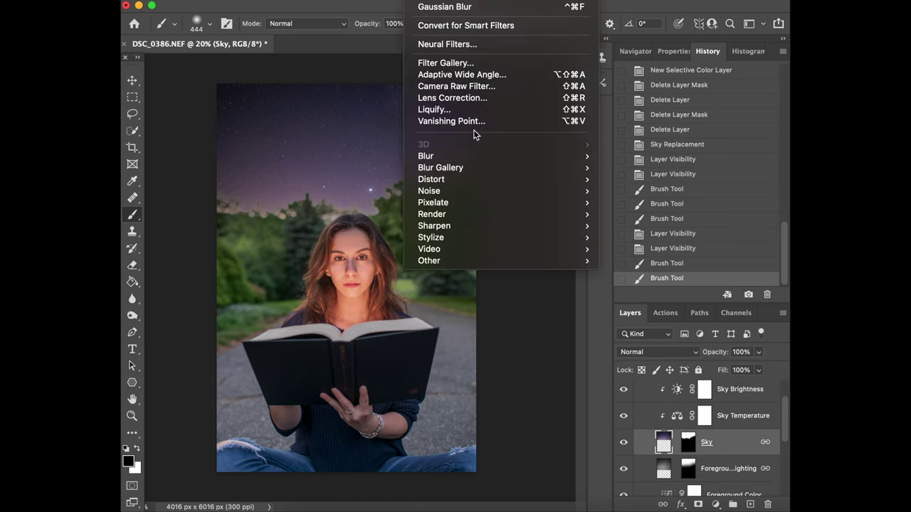
pyautogui.moveTo(463, 155)
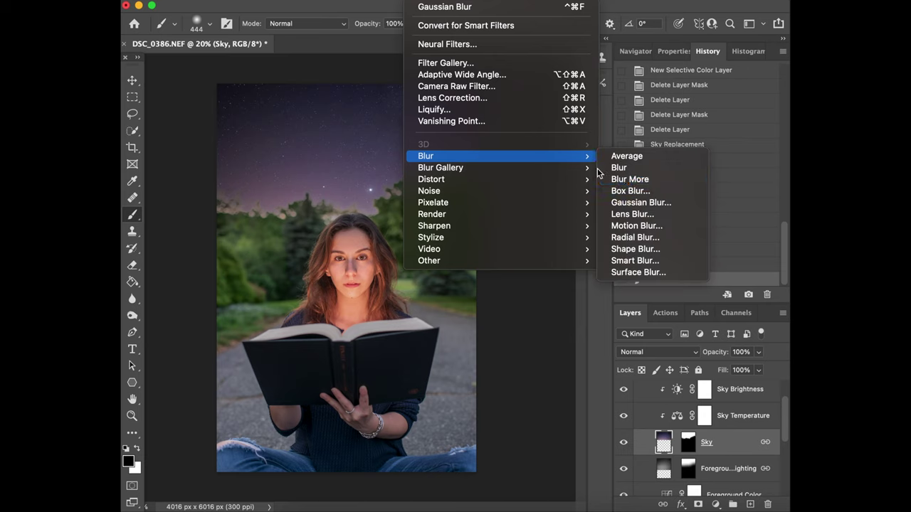
pyautogui.click(630, 202)
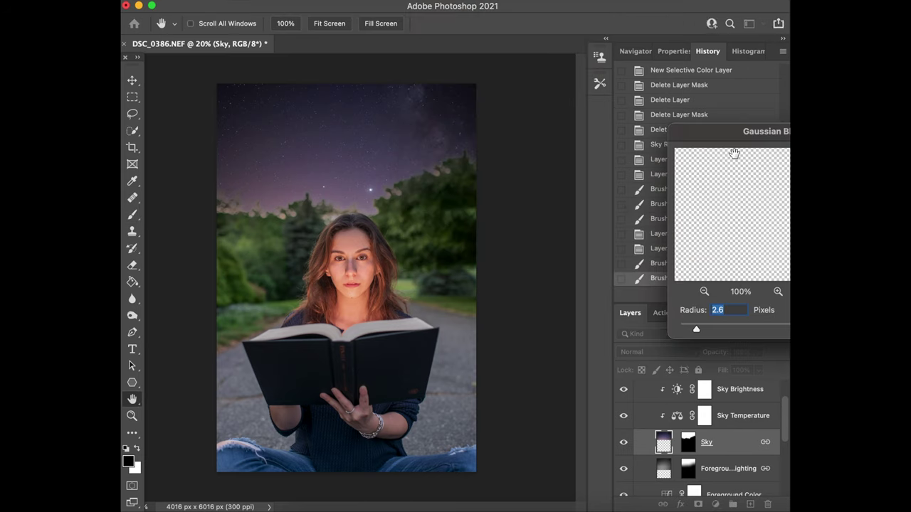
pyautogui.moveTo(726, 137); pyautogui.dragTo(598, 127)
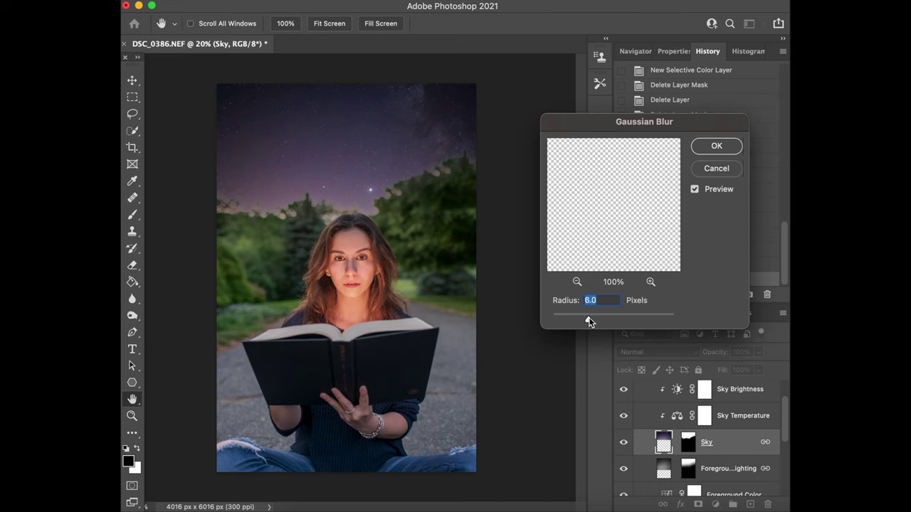
pyautogui.moveTo(588, 322)
pyautogui.mouseDown()
pyautogui.moveTo(646, 321)
pyautogui.moveTo(586, 317)
pyautogui.mouseUp()
pyautogui.moveTo(554, 318); pyautogui.dragTo(567, 321)
pyautogui.moveTo(573, 321); pyautogui.dragTo(580, 323)
pyautogui.moveTo(580, 321); pyautogui.dragTo(586, 322)
pyautogui.click(696, 190)
pyautogui.click(731, 147)
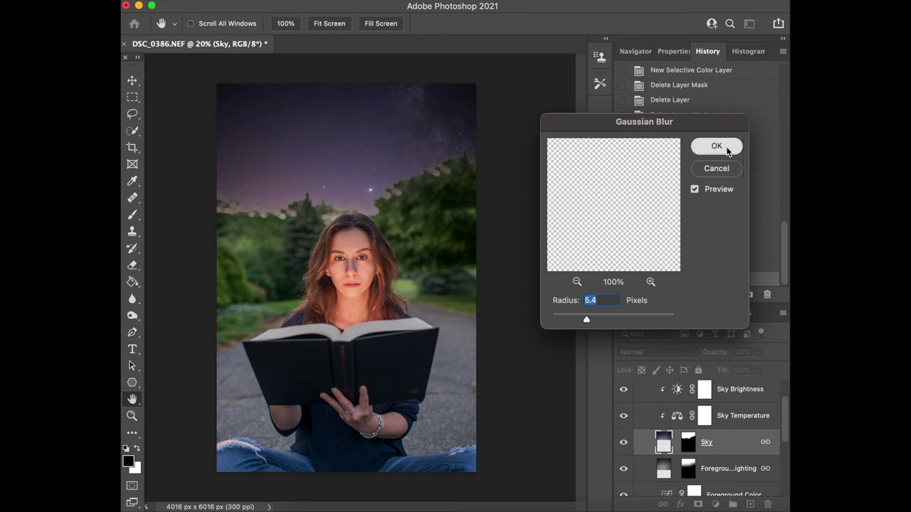
# Step: Clone clean sky over the bright star with a size 105 Clone Stamp
pyautogui.click(132, 231)
pyautogui.scroll(2, 343, 179)
pyautogui.scroll(8, 343, 179)
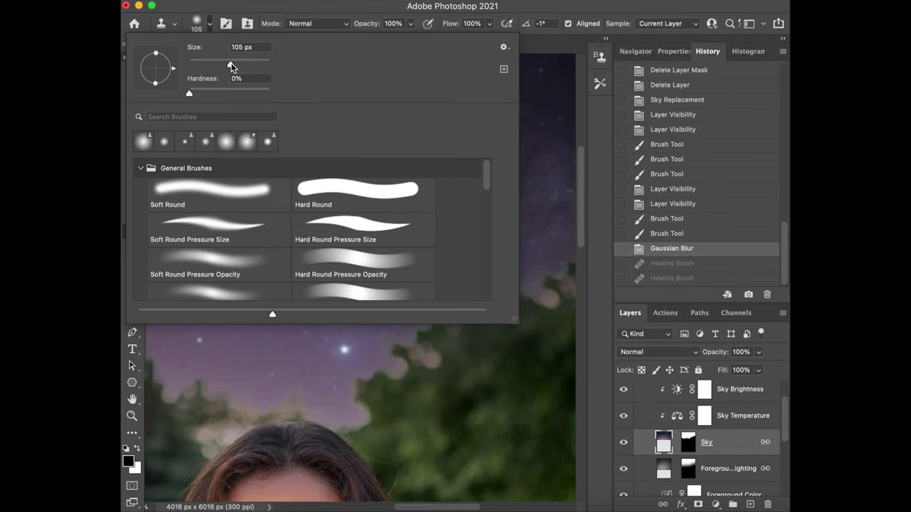
pyautogui.click(212, 23)
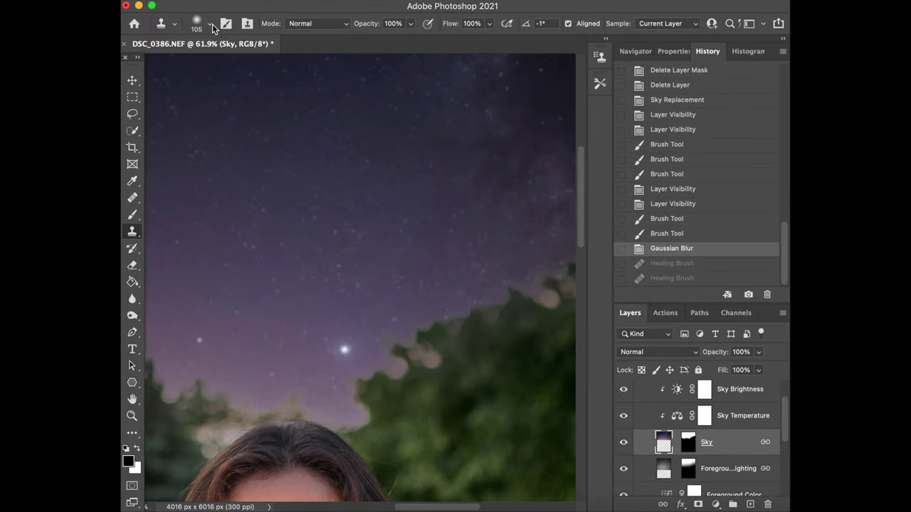
pyautogui.keyDown('alt'); pyautogui.click(353, 332); pyautogui.keyUp('alt')
pyautogui.click(344, 349)
pyautogui.click(348, 349)
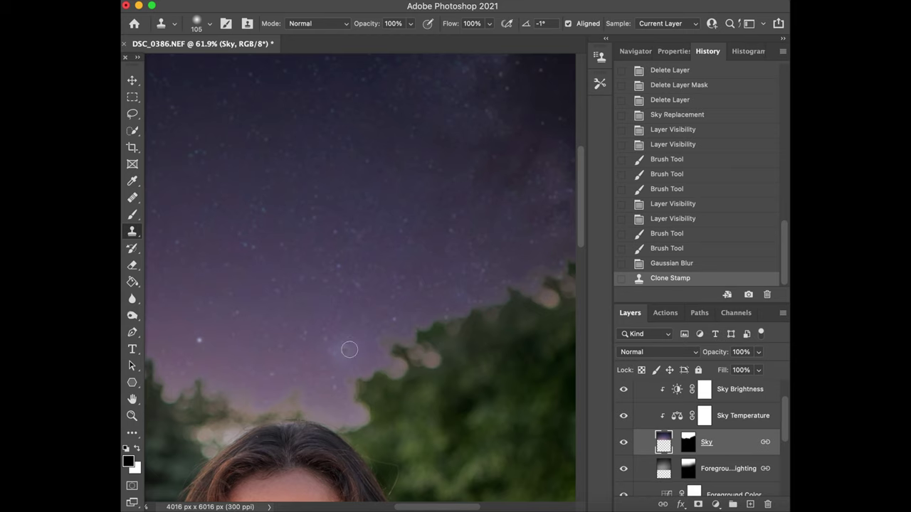
pyautogui.click(352, 349)
pyautogui.click(353, 353)
# Step: Clone over the remaining stray spots along the treeline
pyautogui.scroll(-4, 417, 362)
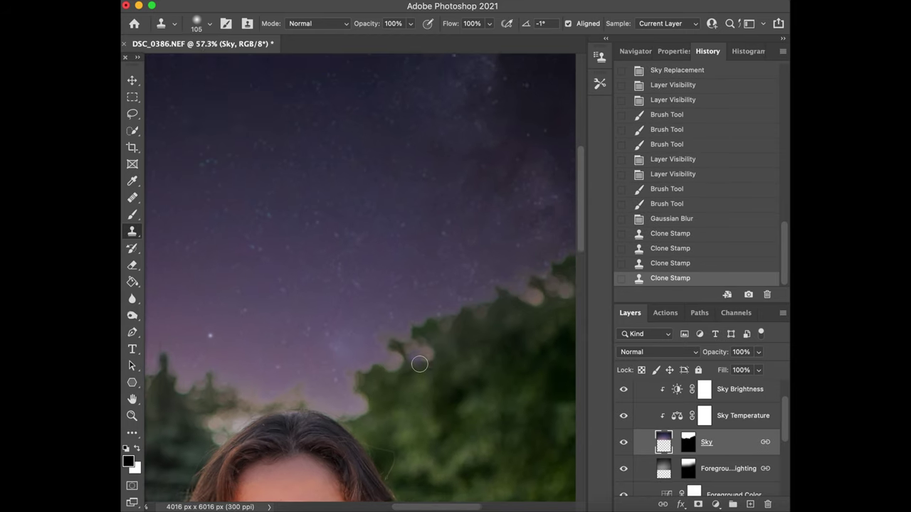
pyautogui.scroll(-3, 419, 364)
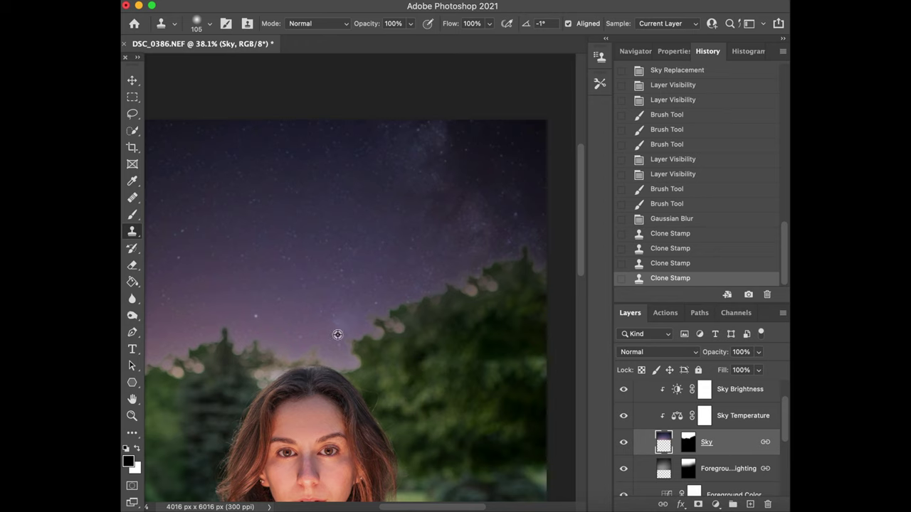
pyautogui.click(338, 358)
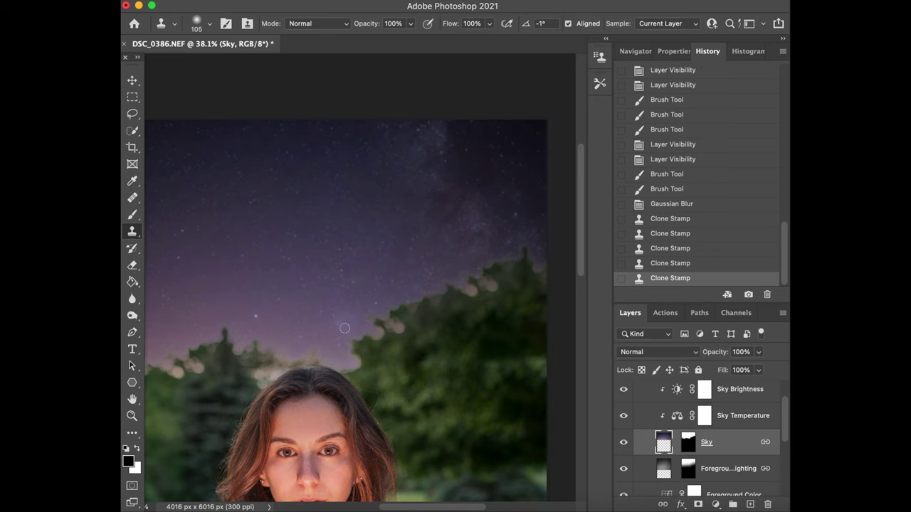
pyautogui.click(344, 326)
pyautogui.click(353, 326)
pyautogui.click(341, 315)
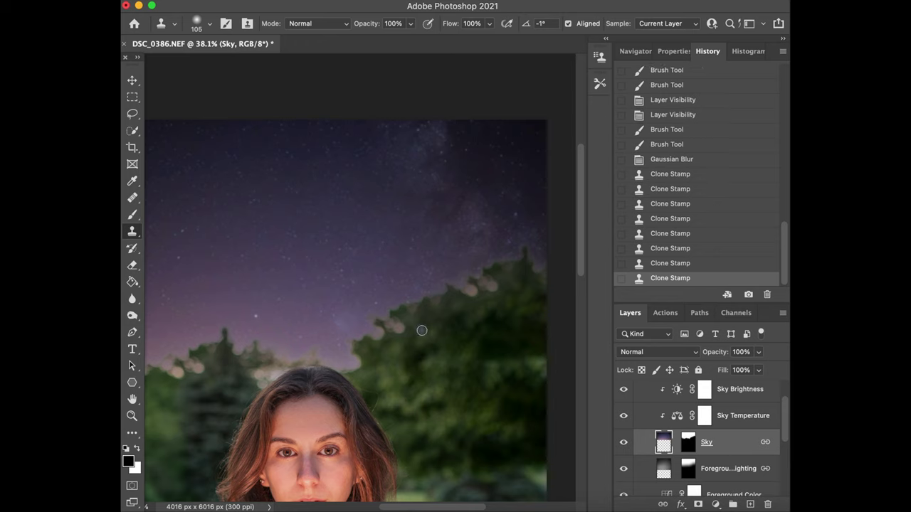
pyautogui.scroll(-3, 421, 330)
pyautogui.scroll(-2, 422, 330)
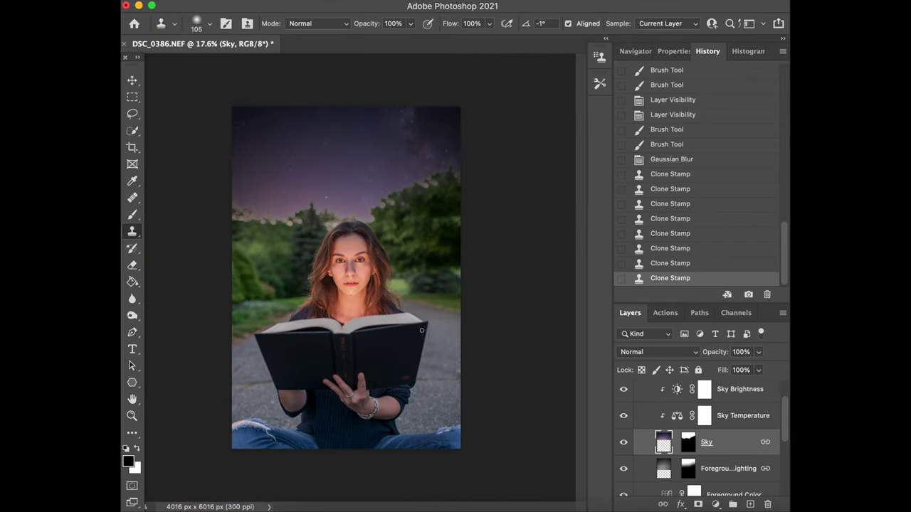
pyautogui.scroll(2, 525, 313)
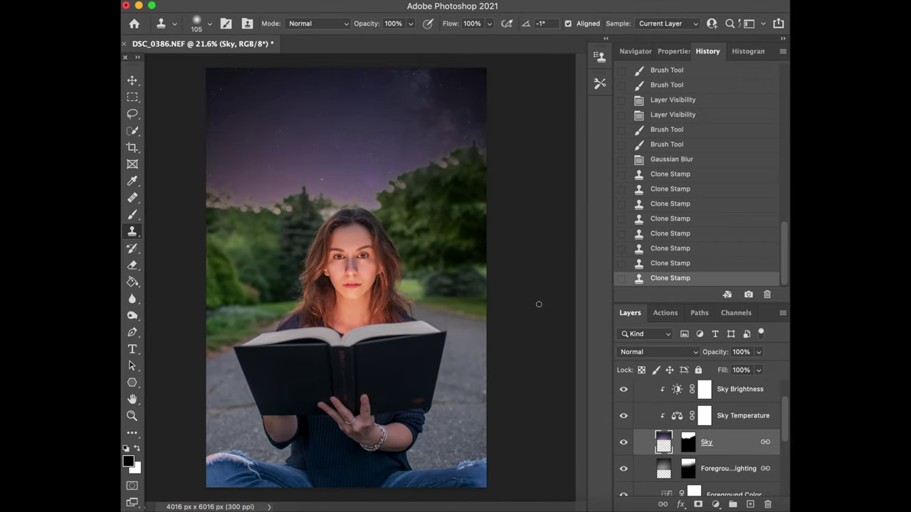
# Step: Collapse Sky Replacement Group and Group 2, then hide and reshow Group 2 for a before/after
pyautogui.scroll(1, 735, 416)
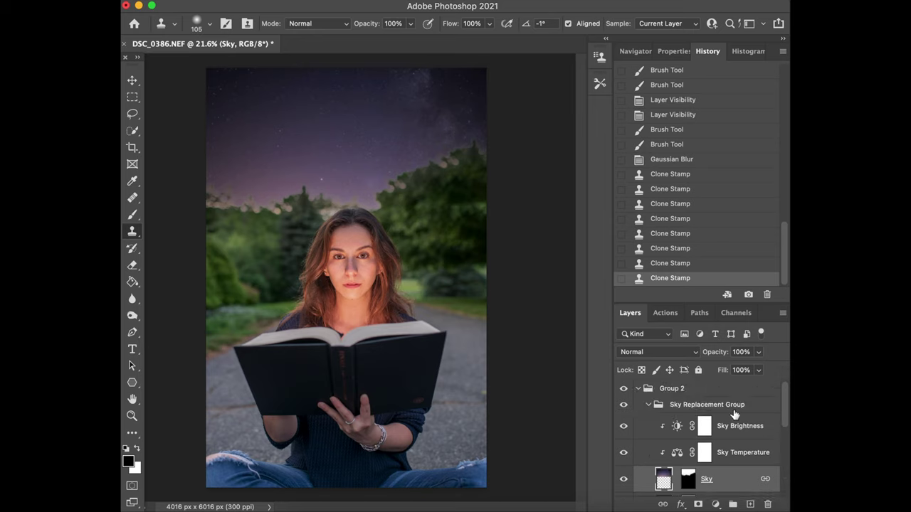
pyautogui.click(648, 405)
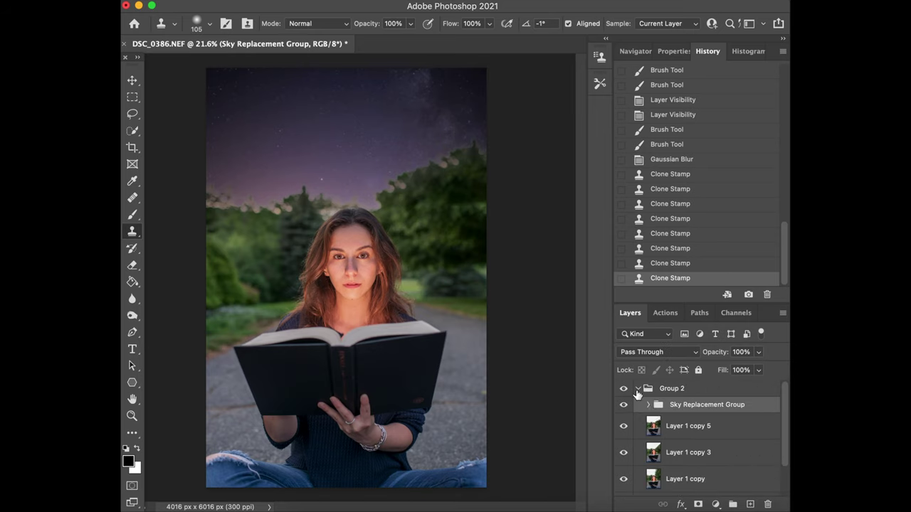
pyautogui.click(638, 389)
pyautogui.click(623, 390)
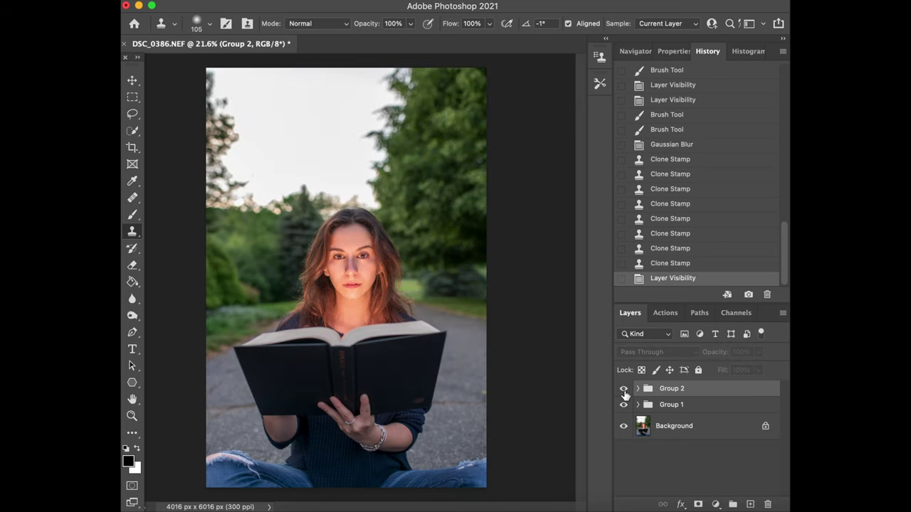
pyautogui.click(623, 390)
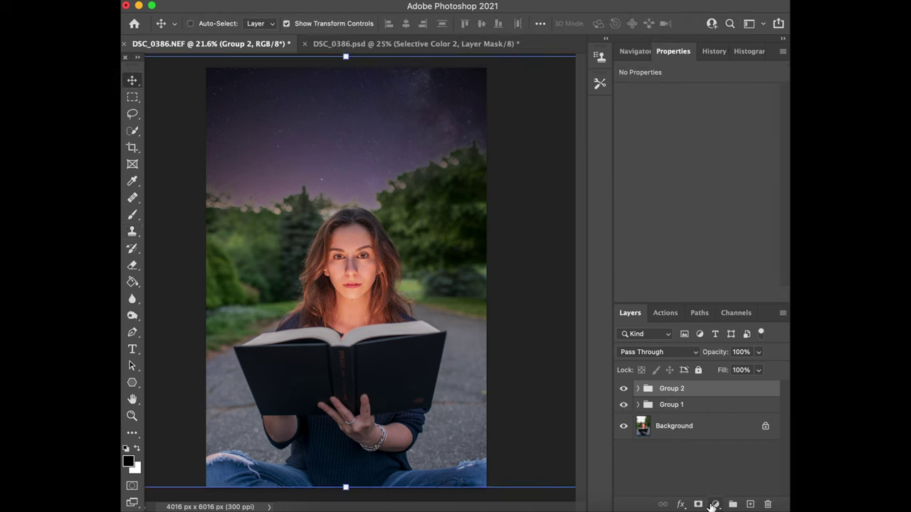
# Step: Add a Color Lookup layer using the IWLTBAP Aspen LUT at 30% opacity
pyautogui.click(715, 504)
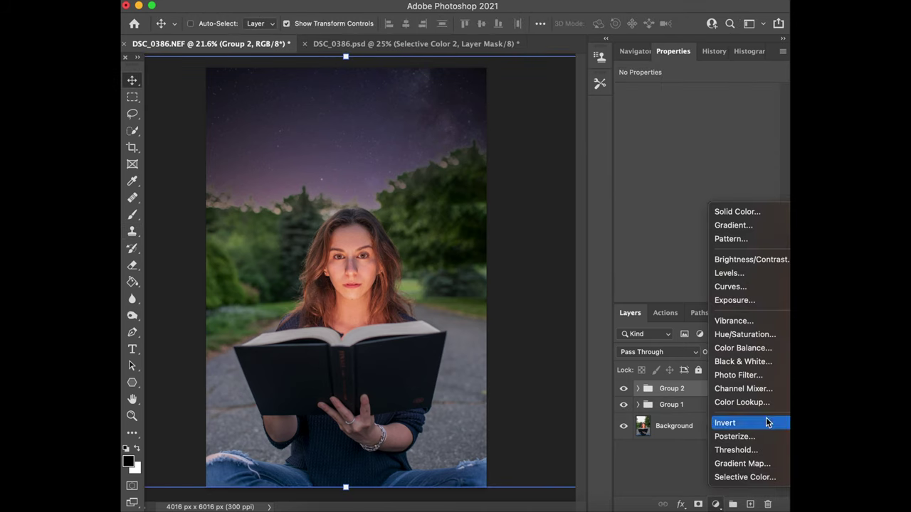
pyautogui.click(757, 403)
pyautogui.click(692, 95)
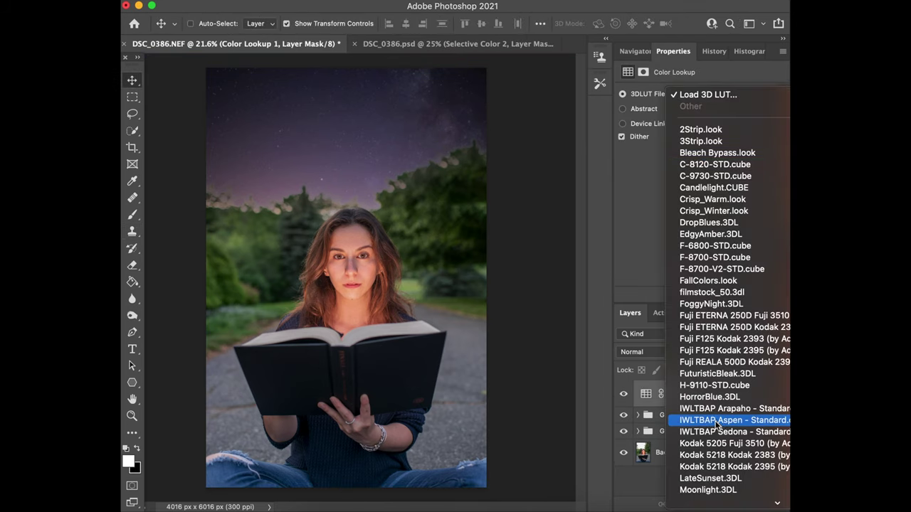
pyautogui.click(729, 424)
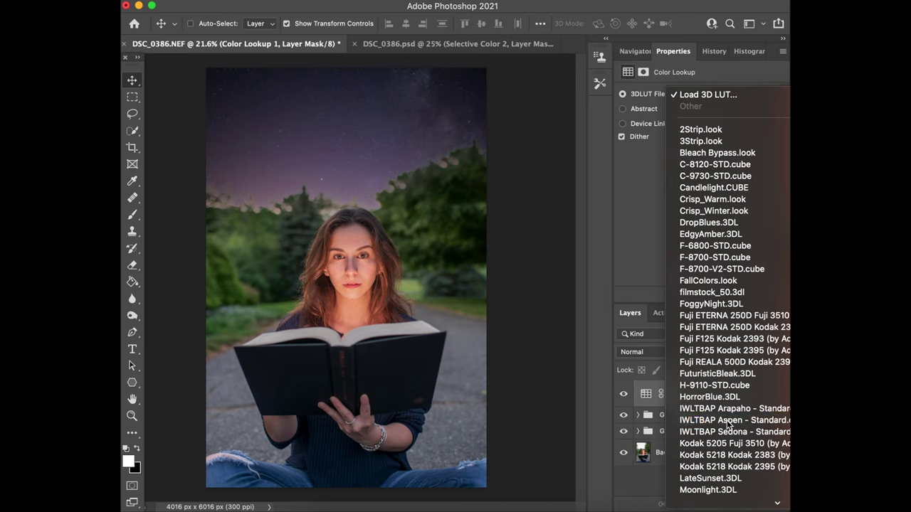
pyautogui.click(741, 351)
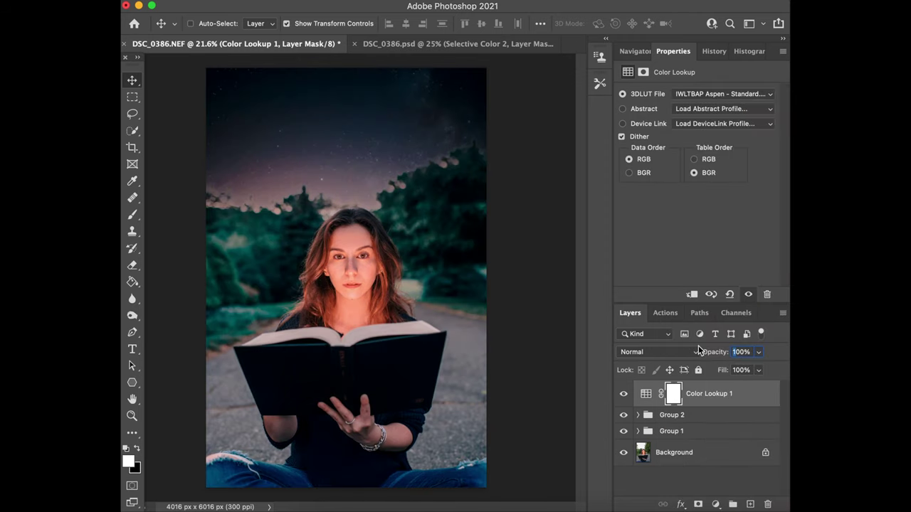
pyautogui.write('30')
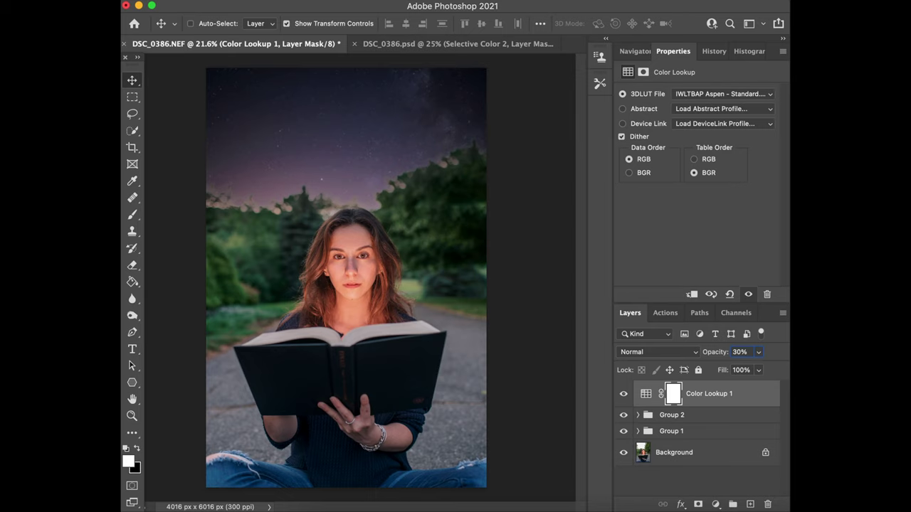
# Step: Add a Selective Color adjustment layer and set Reds cyan to -10
pyautogui.click(716, 504)
pyautogui.click(733, 476)
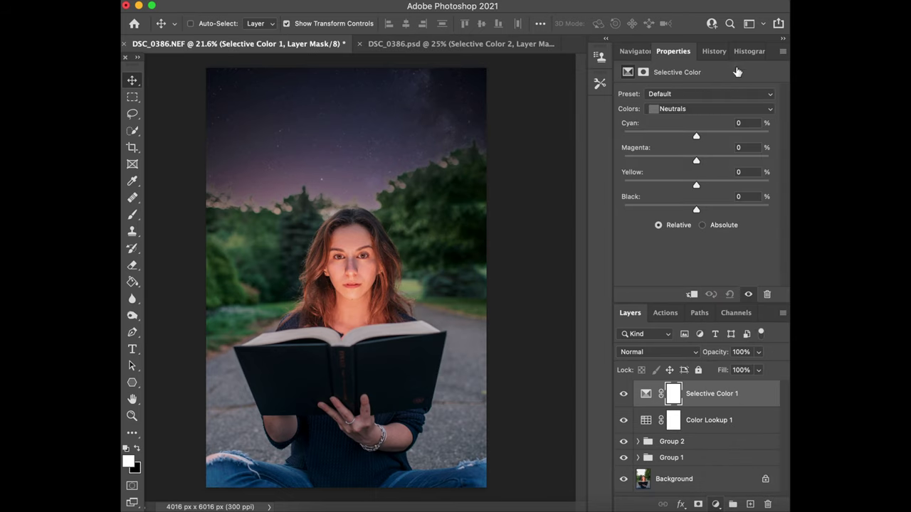
pyautogui.click(687, 111)
pyautogui.click(680, 40)
pyautogui.click(738, 123)
pyautogui.write('-1')
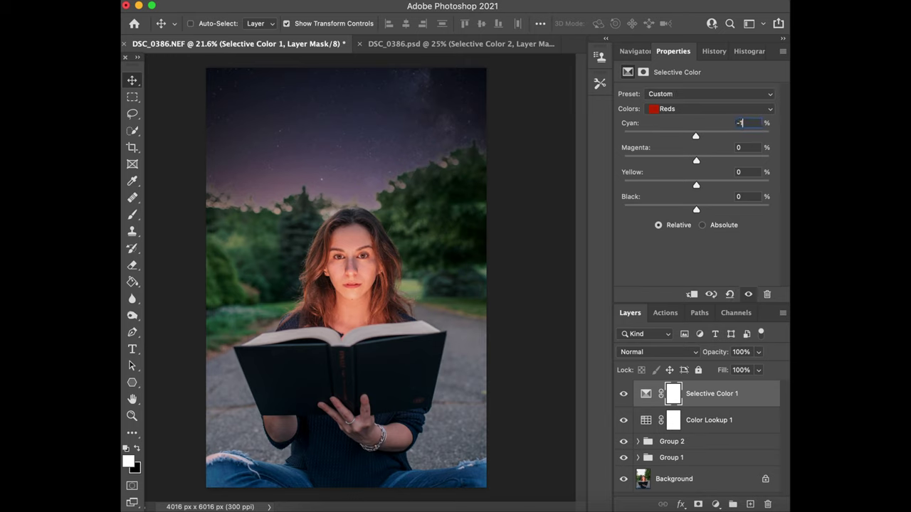
pyautogui.write('0')
# Step: Set the Greens to cyan 32, magenta -33, yellow 43 and black -33
pyautogui.click(659, 110)
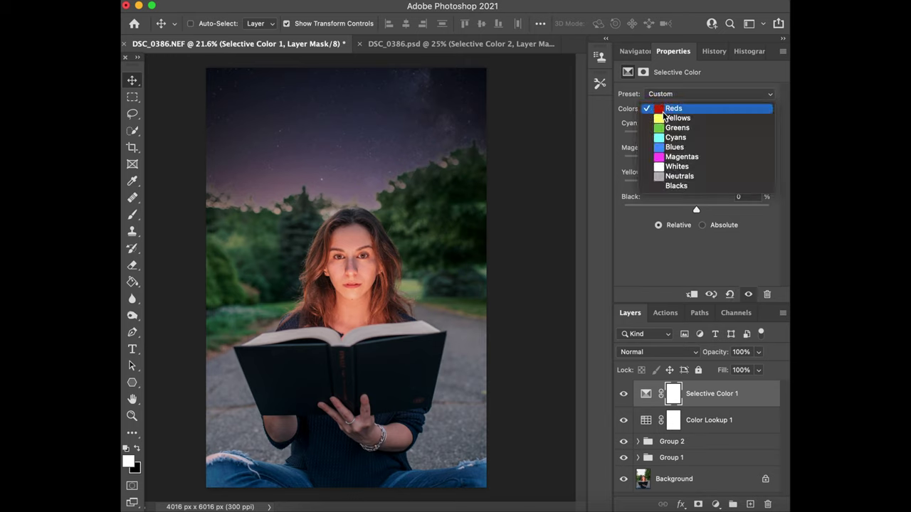
pyautogui.click(668, 128)
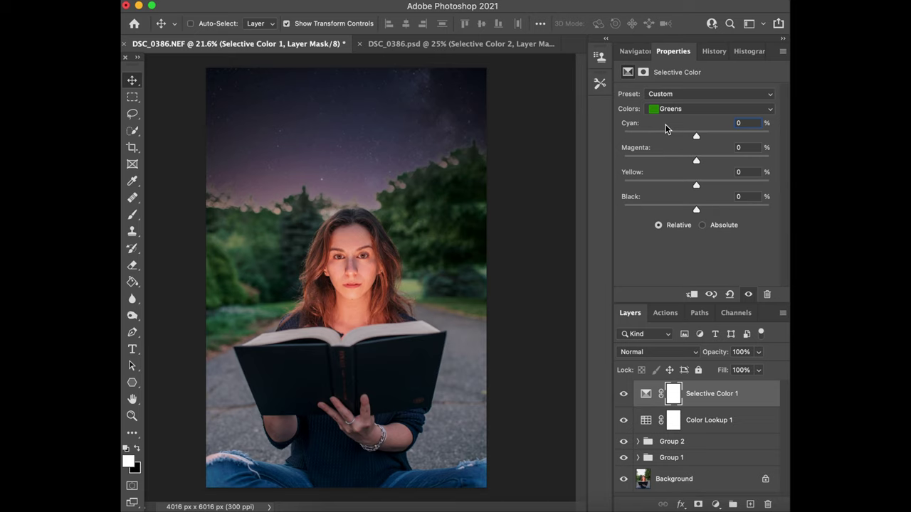
pyautogui.write('100')
pyautogui.press('Tab')
pyautogui.write('-33')
pyautogui.hotkey('shift', 'Tab')
pyautogui.write('32')
pyautogui.click(749, 174)
pyautogui.write('43')
pyautogui.click(750, 197)
pyautogui.write('-33')
# Step: Set Whites cyan to -2 and Neutrals black to +2, then switch to DSC_0386.psd
pyautogui.click(710, 107)
pyautogui.click(704, 145)
pyautogui.click(743, 123)
pyautogui.write('-2')
pyautogui.click(699, 106)
pyautogui.click(699, 120)
pyautogui.click(742, 196)
pyautogui.write('2')
pyautogui.click(477, 45)
# Step: Bring the Magic Dust layer into DSC_0386.NEF below Color Lookup 1, placing the sparkles on her hair
pyautogui.scroll(-5, 711, 412)
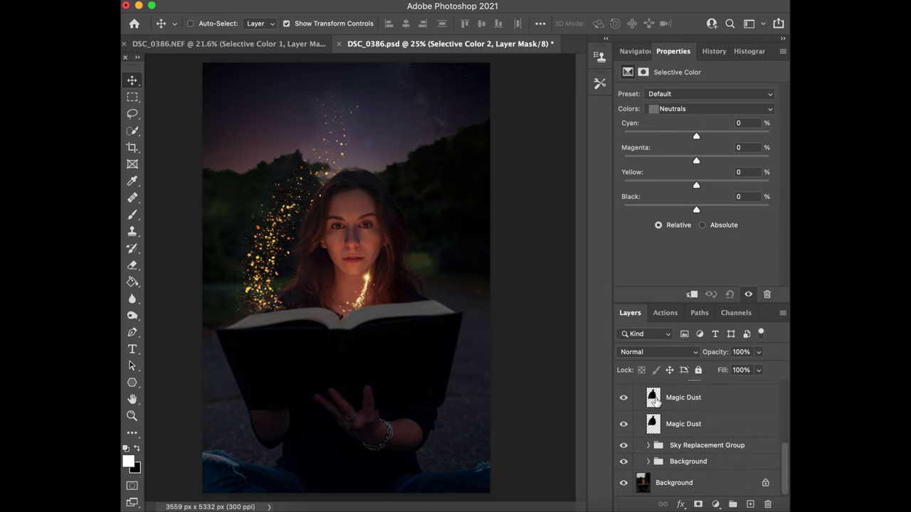
pyautogui.moveTo(689, 401); pyautogui.dragTo(368, 291)
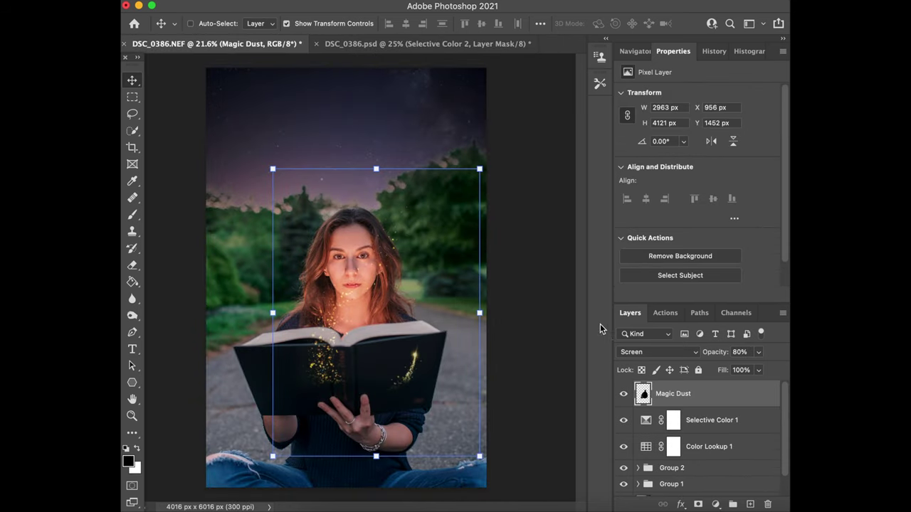
pyautogui.moveTo(678, 397); pyautogui.dragTo(661, 446)
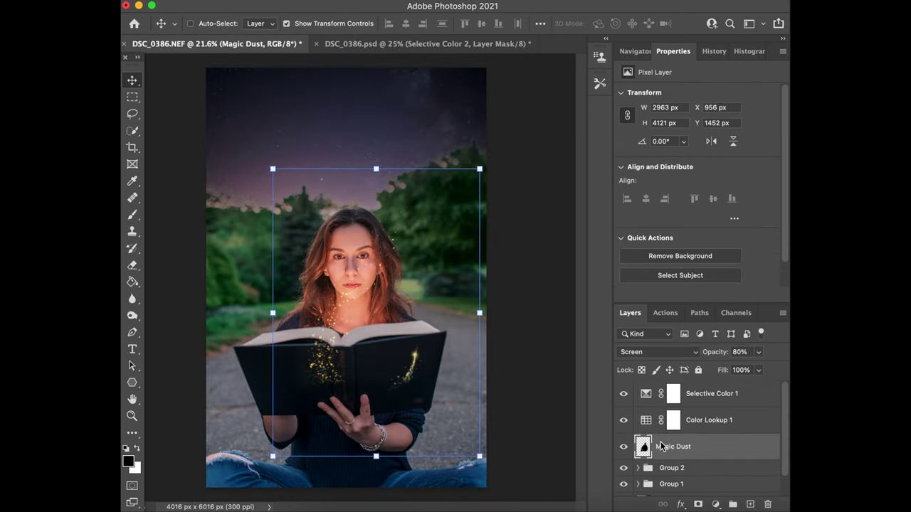
pyautogui.moveTo(332, 322); pyautogui.dragTo(291, 300)
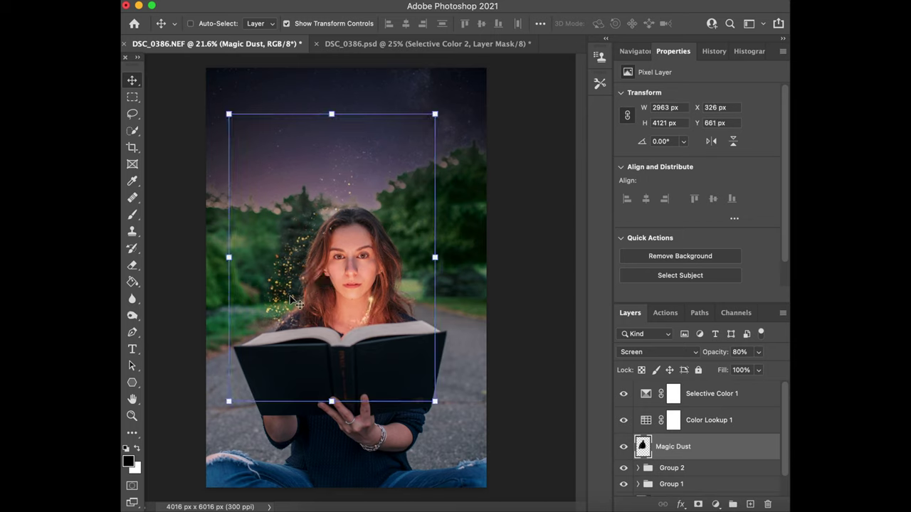
# Step: Duplicate Magic Dust as Magic Dust copy, then select the Selective Color 1 layer
pyautogui.press('super+j')
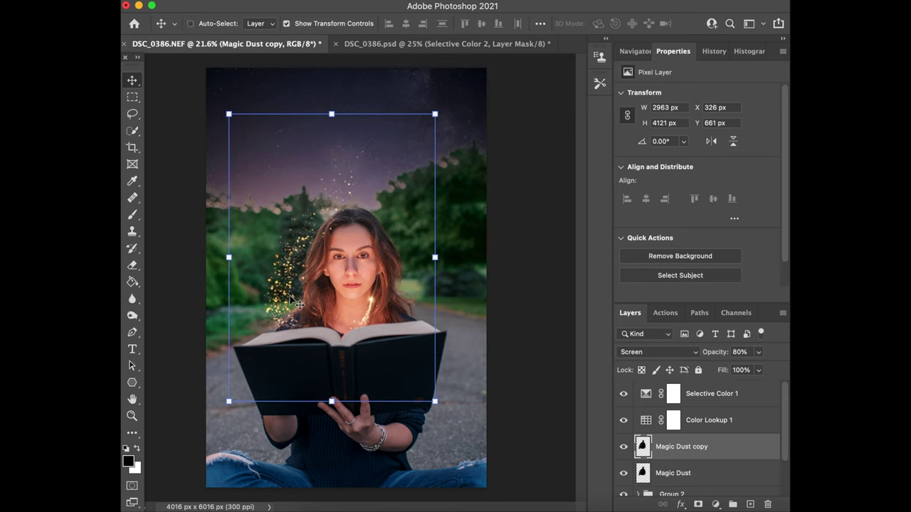
pyautogui.moveTo(695, 447); pyautogui.dragTo(715, 400)
pyautogui.click(716, 401)
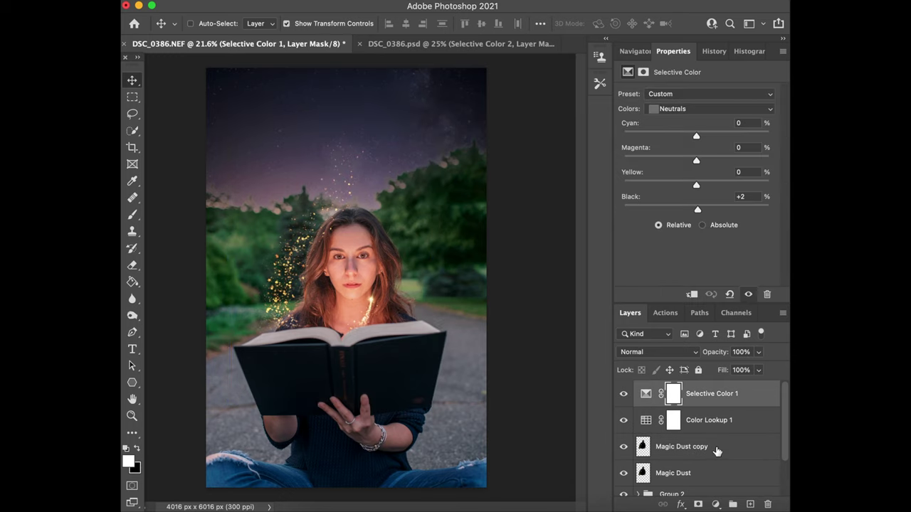
# Step: Add a Curves 1 layer, lifting the black point and lowering the shadows to Input 48 / Output 40
pyautogui.click(715, 505)
pyautogui.click(727, 287)
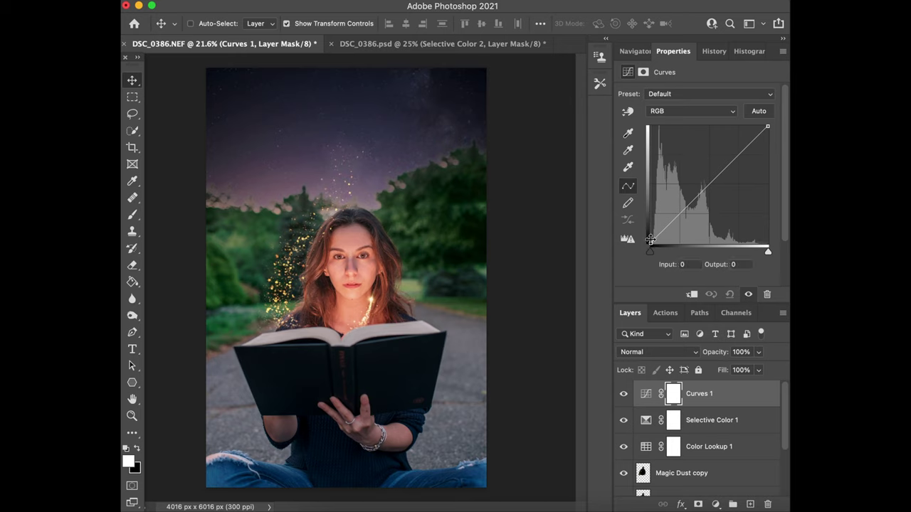
pyautogui.moveTo(650, 240); pyautogui.dragTo(650, 241)
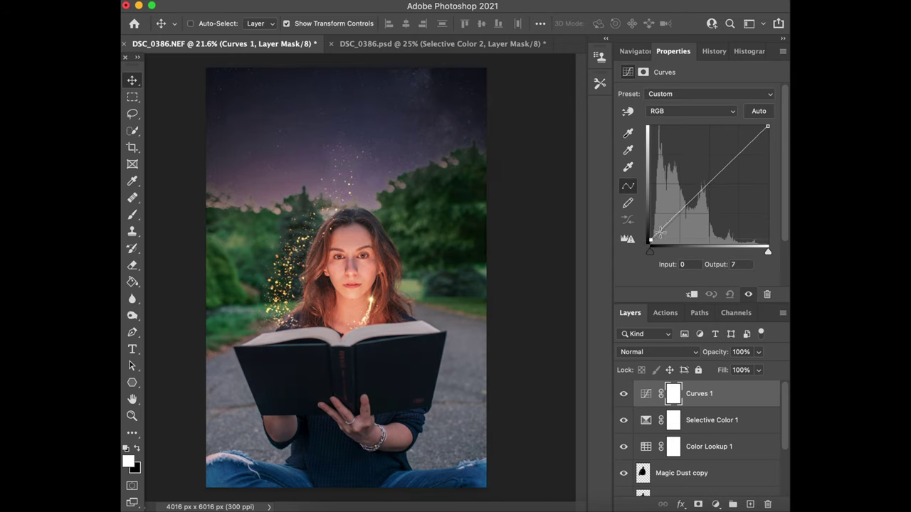
pyautogui.moveTo(661, 232); pyautogui.dragTo(661, 234)
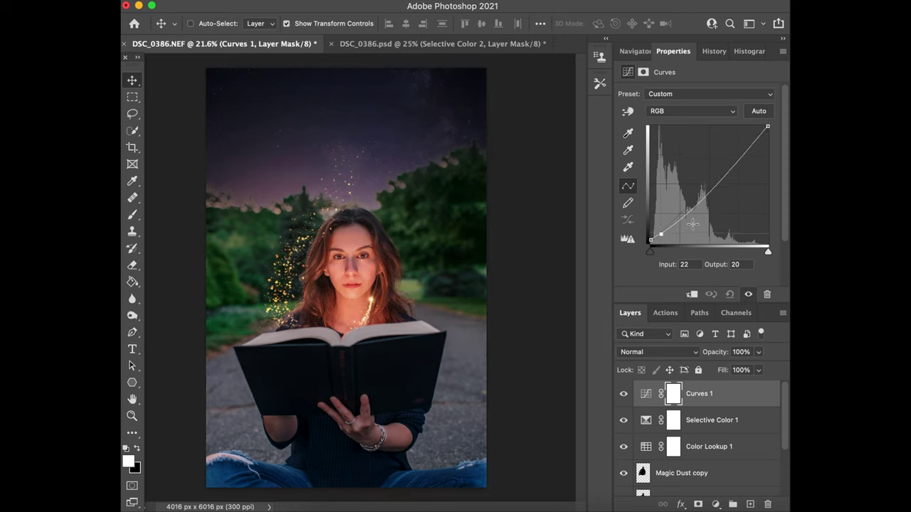
pyautogui.click(670, 225)
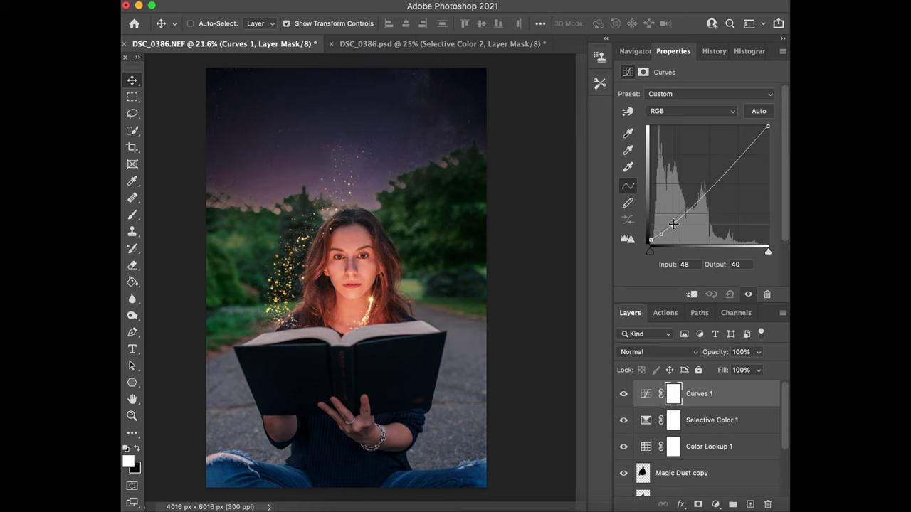
# Step: Dim the midtones to Input 165 / Output 154, cap whites at 248, and compare before/after
pyautogui.click(694, 206)
pyautogui.click(721, 178)
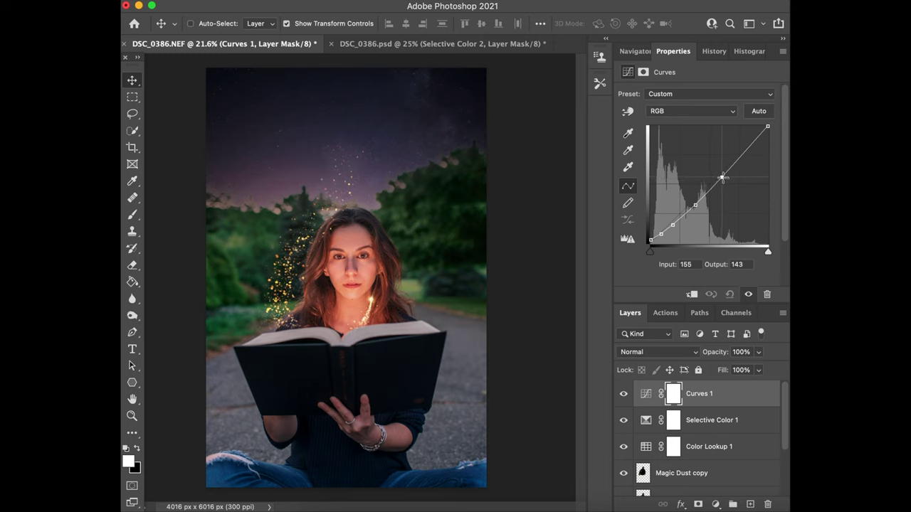
pyautogui.press('Delete')
pyautogui.click(726, 173)
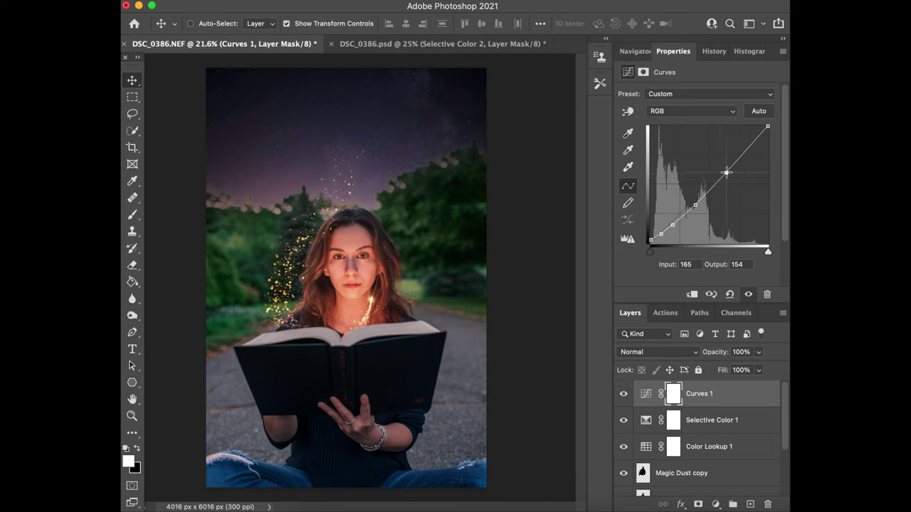
pyautogui.click(748, 149)
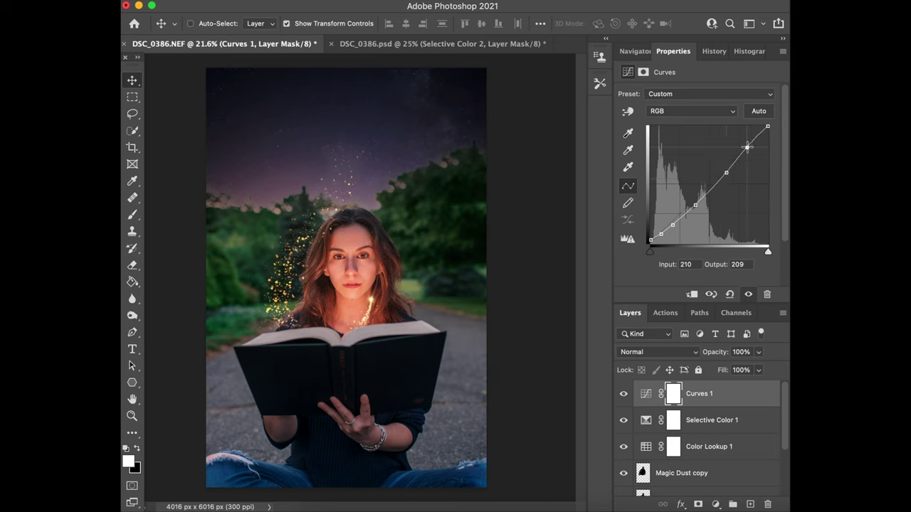
pyautogui.moveTo(768, 126); pyautogui.dragTo(770, 131)
pyautogui.click(625, 394)
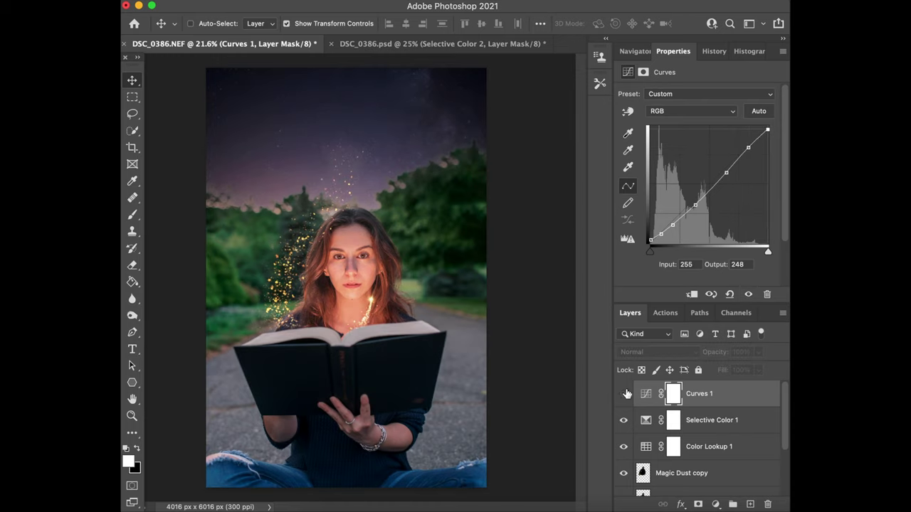
pyautogui.click(625, 394)
# Step: Add a Curves 2 layer darkening the midtones to Input 131 / Output 114
pyautogui.click(715, 504)
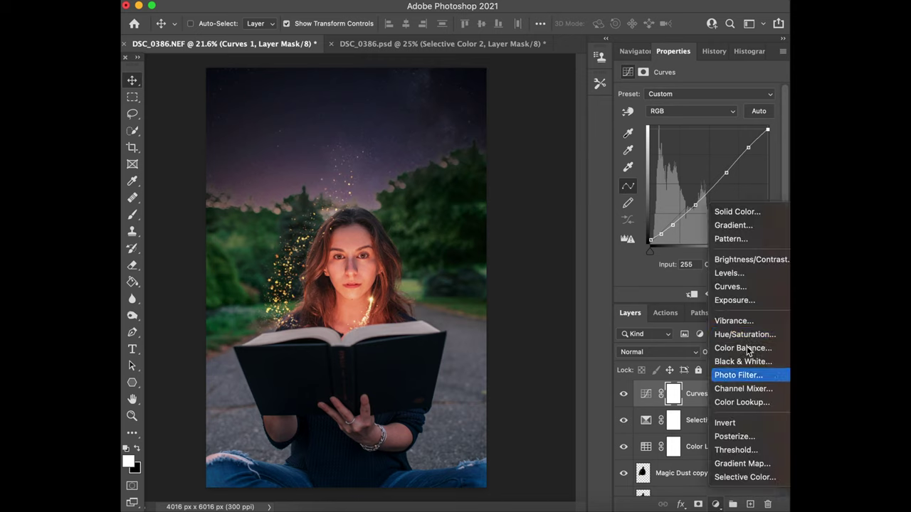
pyautogui.click(754, 287)
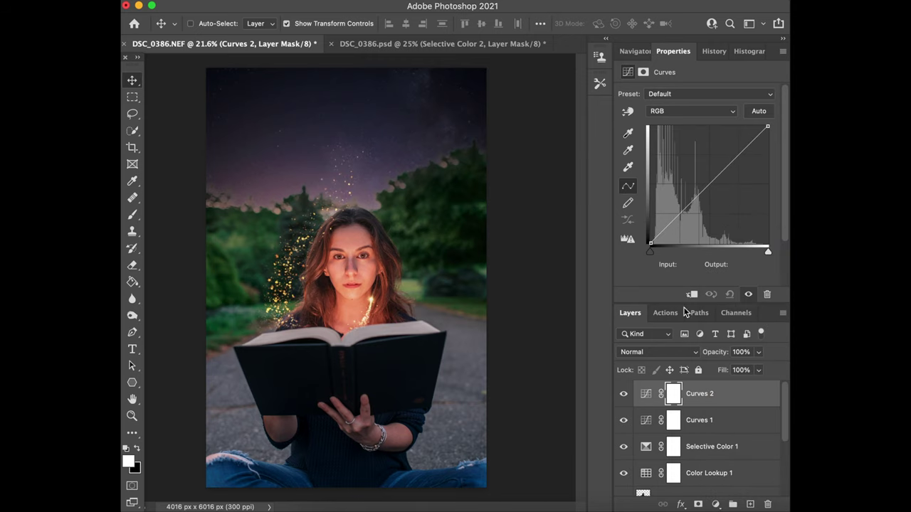
pyautogui.moveTo(716, 177); pyautogui.dragTo(711, 190)
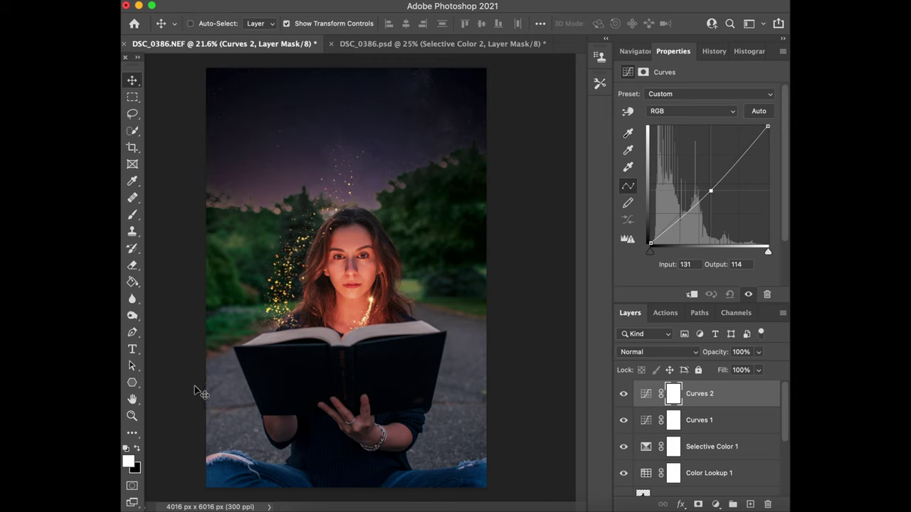
# Step: Mask the darkening off her face with a black brush at 8% flow
pyautogui.click(133, 214)
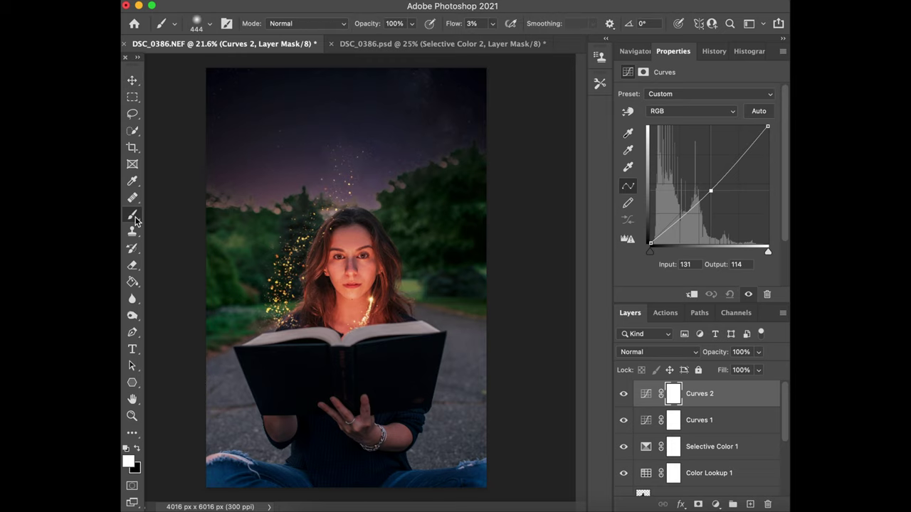
pyautogui.click(136, 448)
pyautogui.click(491, 24)
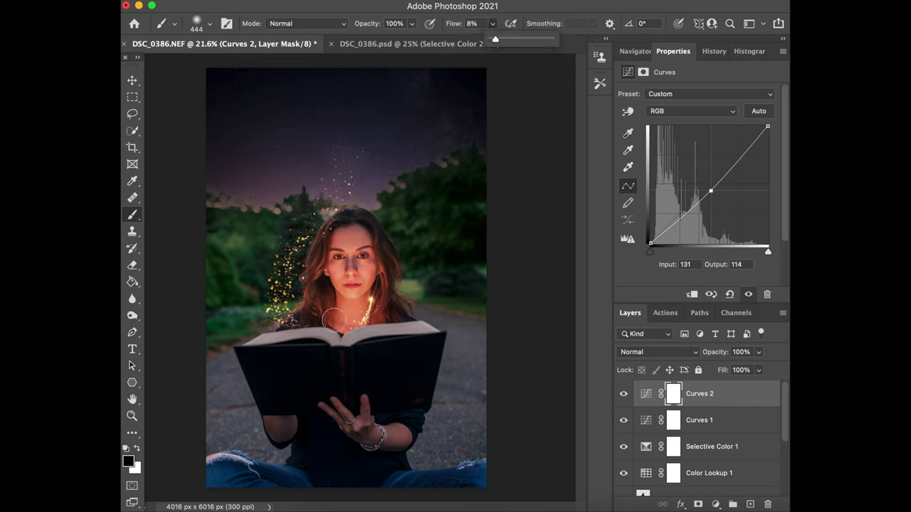
pyautogui.click(344, 235)
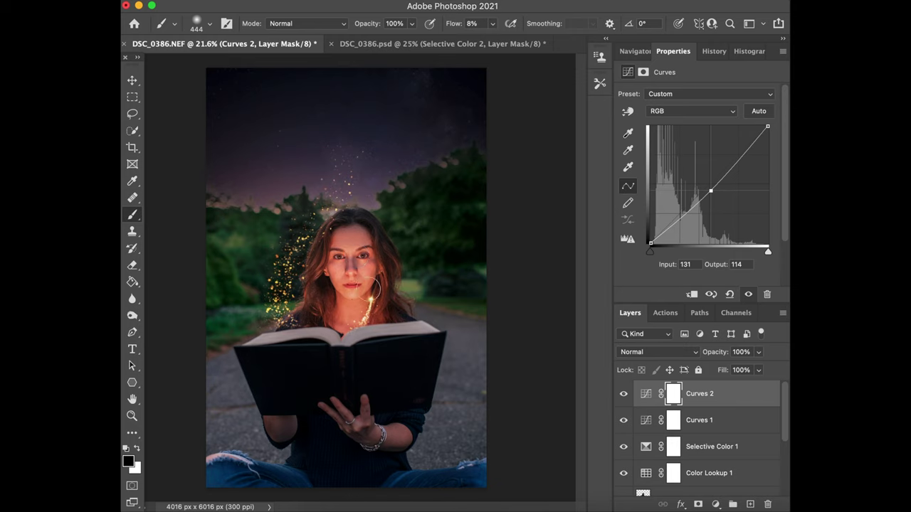
pyautogui.moveTo(342, 229)
pyautogui.mouseDown()
pyautogui.moveTo(314, 273)
pyautogui.moveTo(317, 306)
pyautogui.moveTo(331, 299)
pyautogui.mouseUp()
pyautogui.click(625, 395)
pyautogui.click(625, 394)
# Step: Set Curves 2 opacity to 75% and compare the effect
pyautogui.click(759, 352)
pyautogui.moveTo(760, 369); pyautogui.dragTo(747, 371)
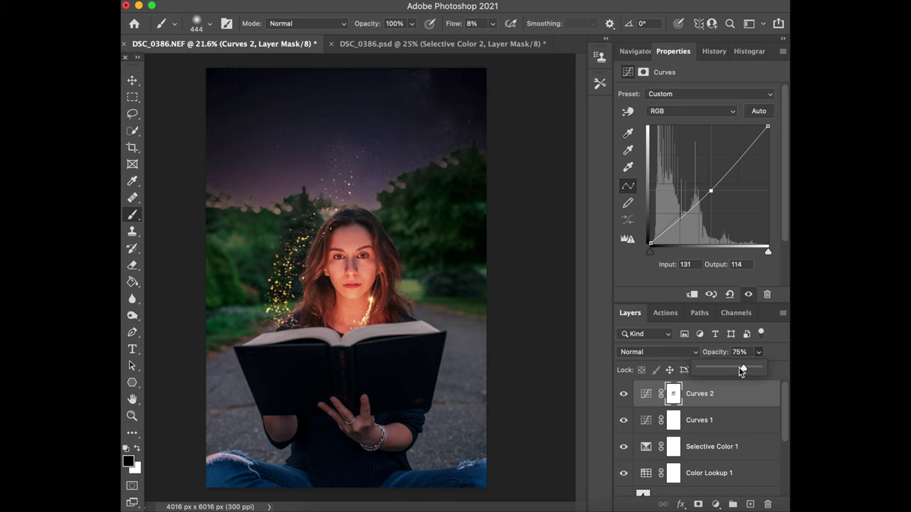
pyautogui.click(624, 394)
pyautogui.click(625, 395)
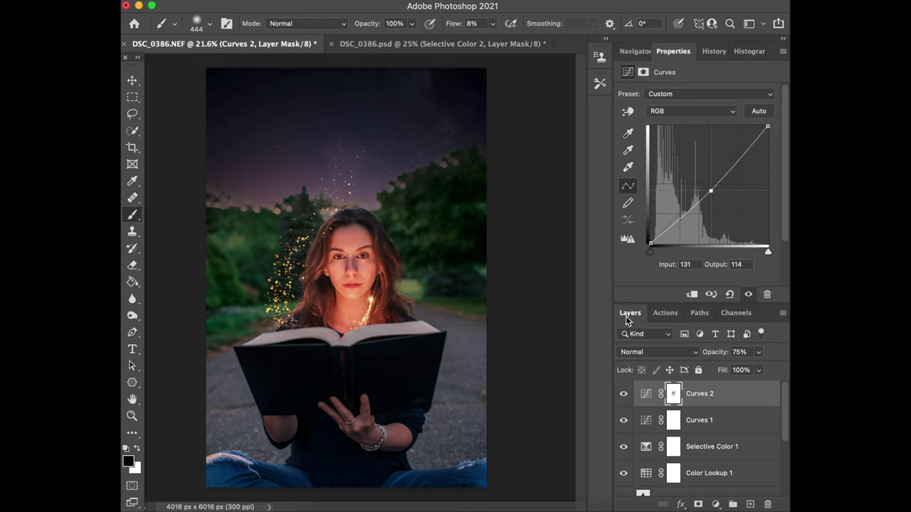
# Step: Group Curves 2, Curves 1, Selective Color 1 and Color Lookup 1 into Group 3, then toggle it to compare
pyautogui.keyDown('shift'); pyautogui.click(723, 420); pyautogui.keyUp('shift')
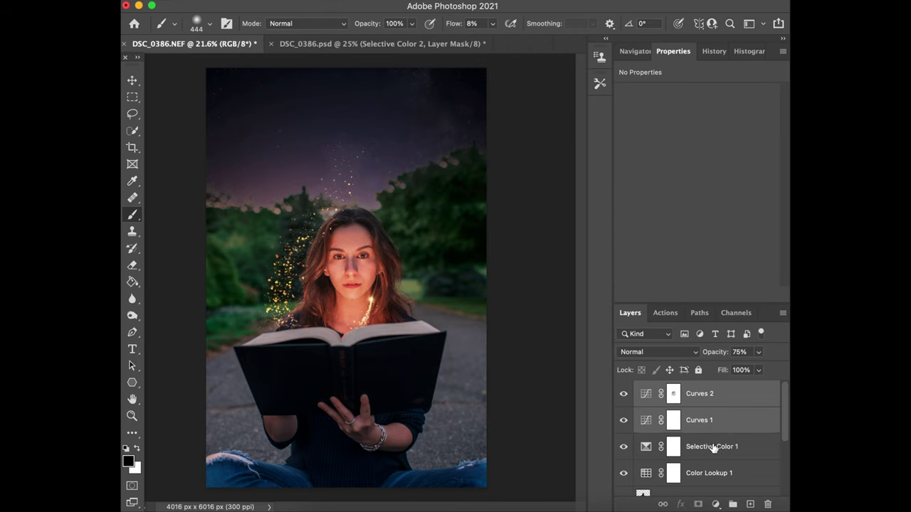
pyautogui.keyDown('shift'); pyautogui.click(713, 447); pyautogui.keyUp('shift')
pyautogui.keyDown('shift'); pyautogui.click(709, 474); pyautogui.keyUp('shift')
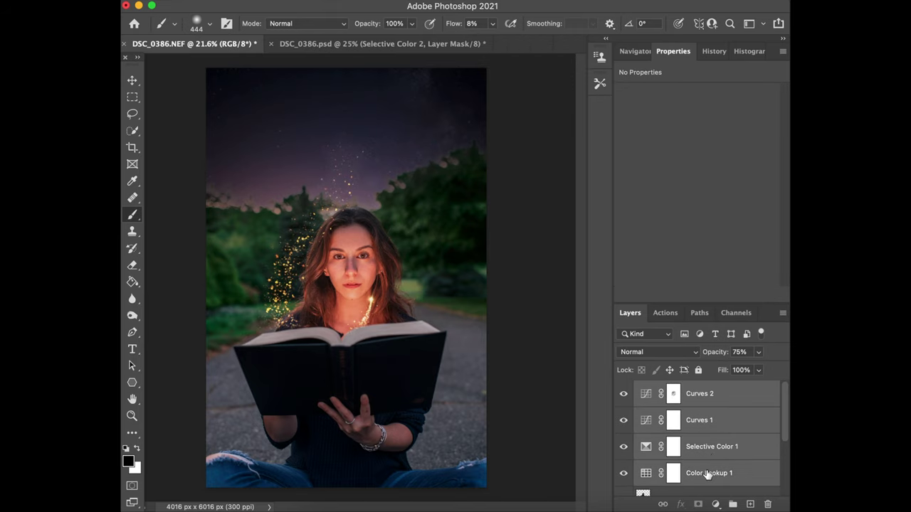
pyautogui.press('super+g')
pyautogui.click(624, 391)
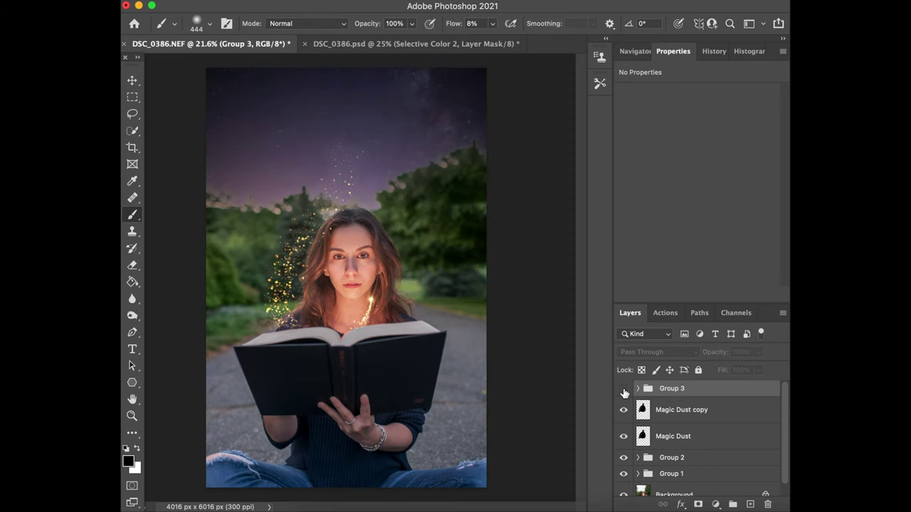
pyautogui.click(623, 390)
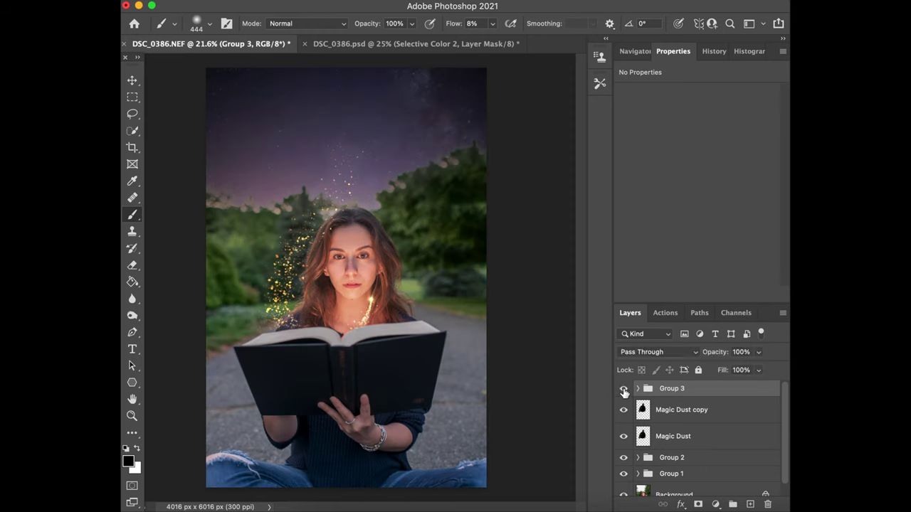